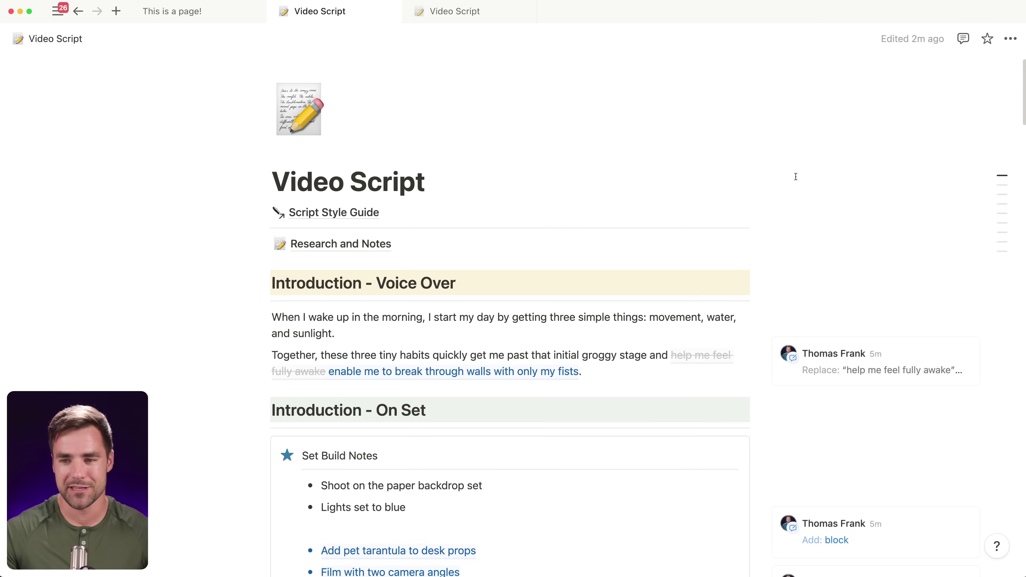
Step: In the owner's Share settings, confirm the guest has only 'Can comment' access
{"action": "scroll", "coordinate": [798, 180], "scroll_direction": "down", "scroll_amount": 2}
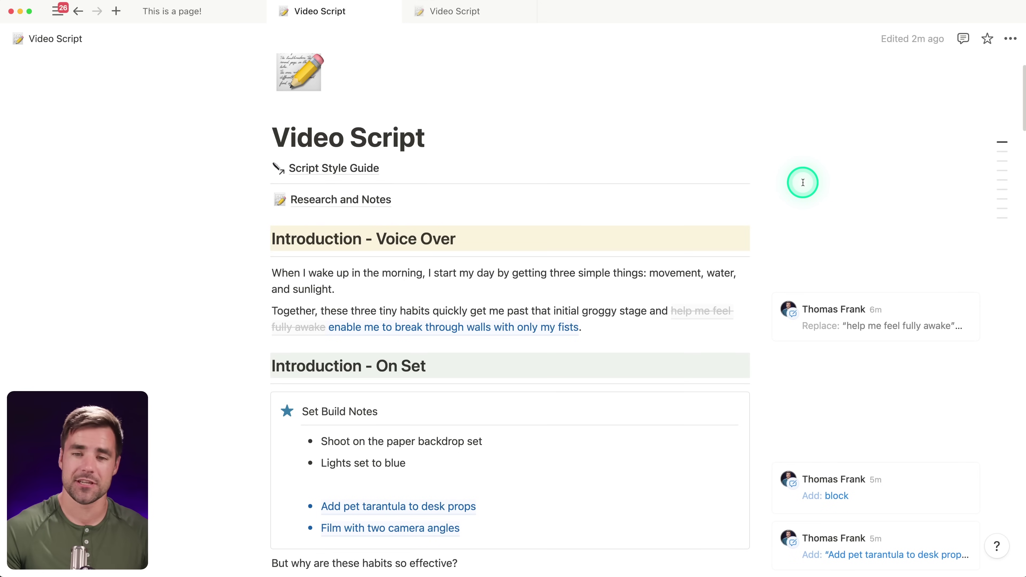
{"action": "scroll", "coordinate": [773, 184], "scroll_direction": "down", "scroll_amount": 1}
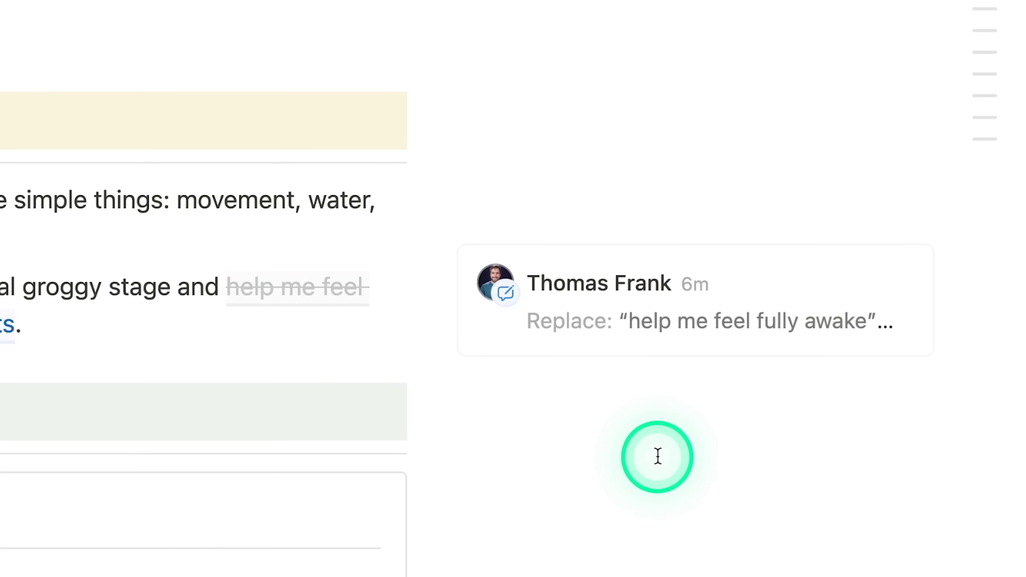
{"action": "scroll", "coordinate": [547, 468], "scroll_direction": "down", "scroll_amount": 1}
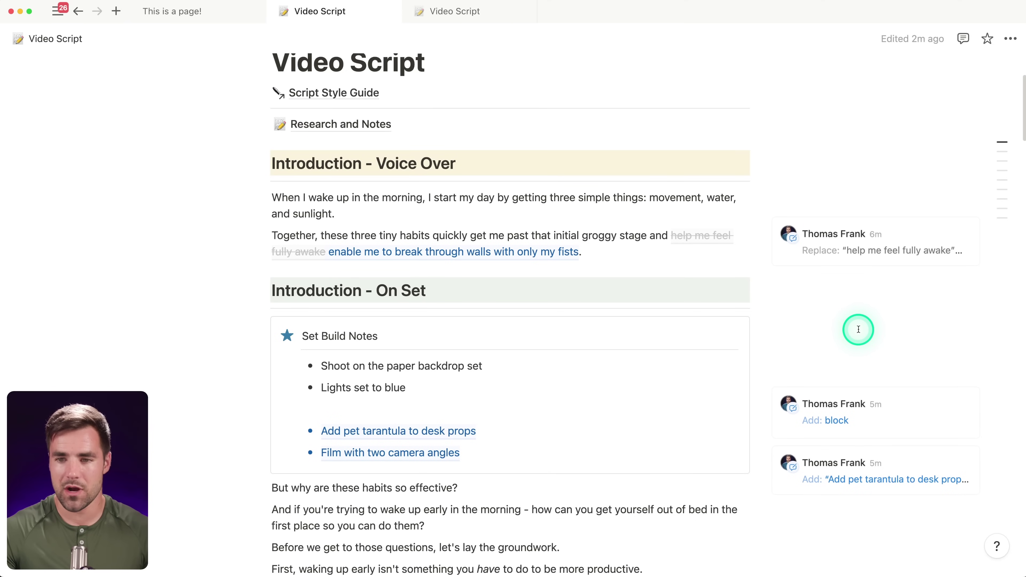
{"action": "mouse_move", "coordinate": [877, 247]}
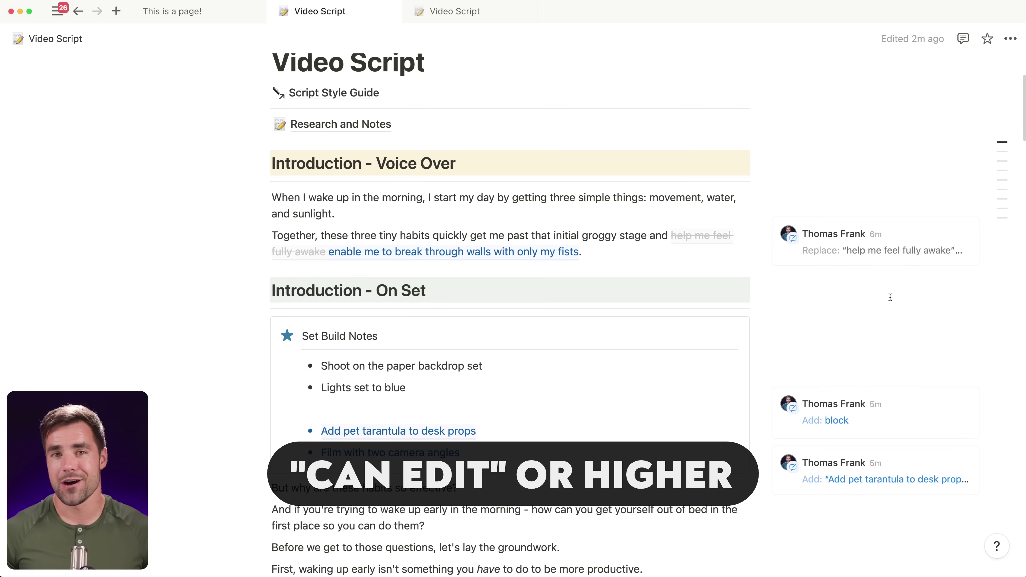
{"action": "scroll", "coordinate": [841, 172], "scroll_direction": "up", "scroll_amount": 2}
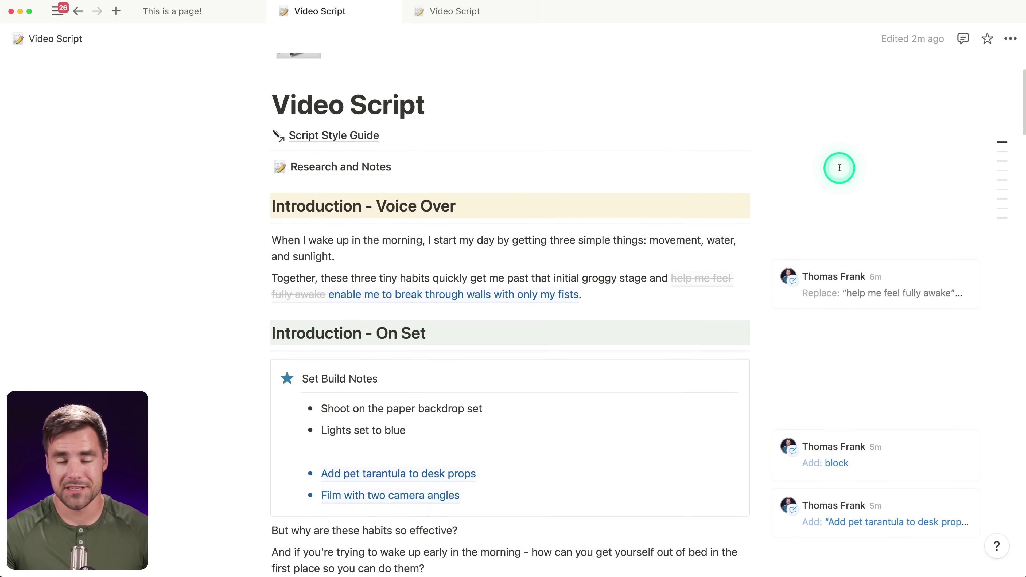
{"action": "scroll", "coordinate": [845, 170], "scroll_direction": "up", "scroll_amount": 1}
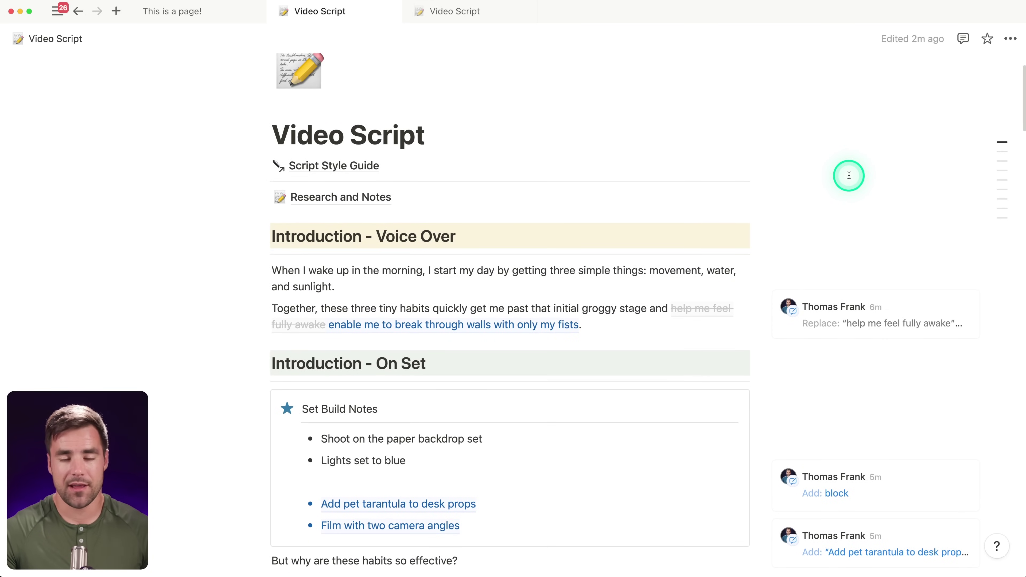
{"action": "scroll", "coordinate": [848, 175], "scroll_direction": "down", "scroll_amount": 2}
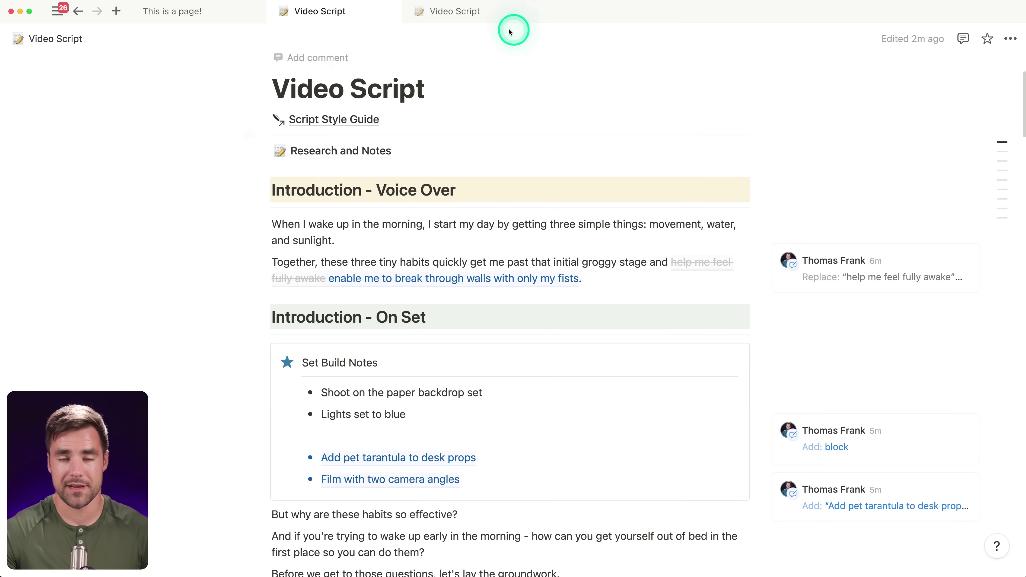
{"action": "left_click", "coordinate": [451, 15]}
{"action": "scroll", "coordinate": [531, 104], "scroll_direction": "up", "scroll_amount": 3}
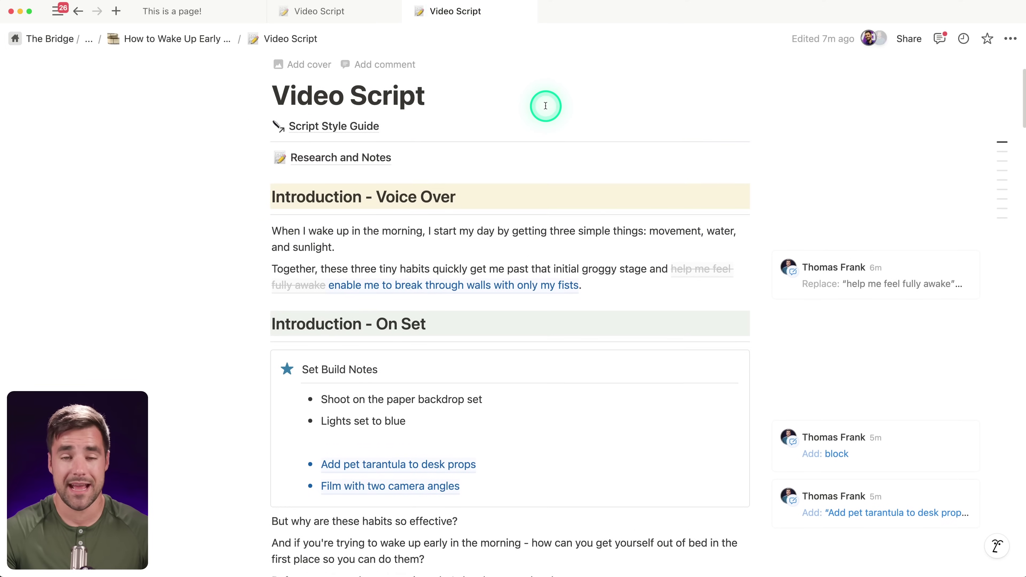
{"action": "left_click", "coordinate": [908, 39]}
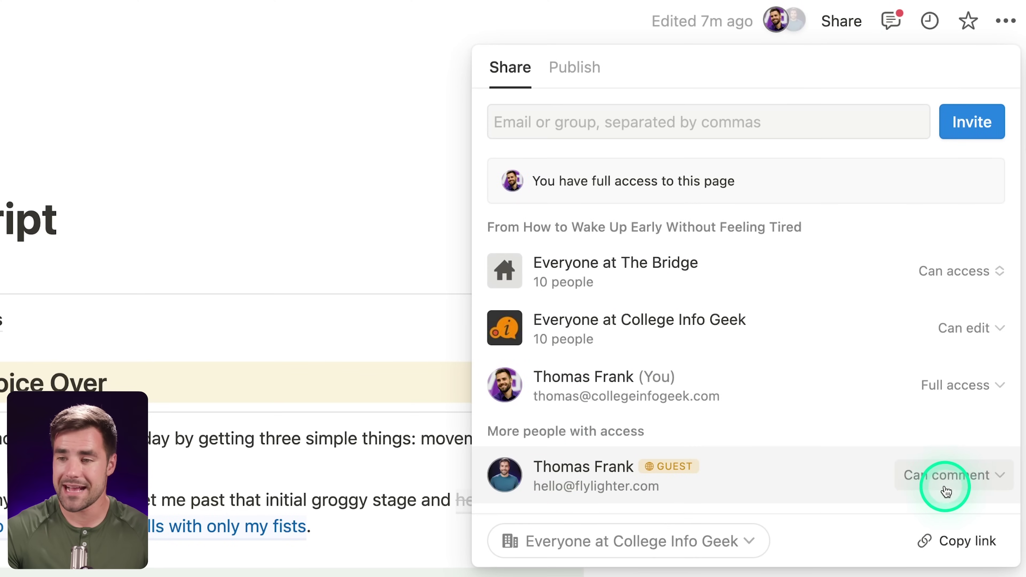
{"action": "left_click", "coordinate": [109, 45]}
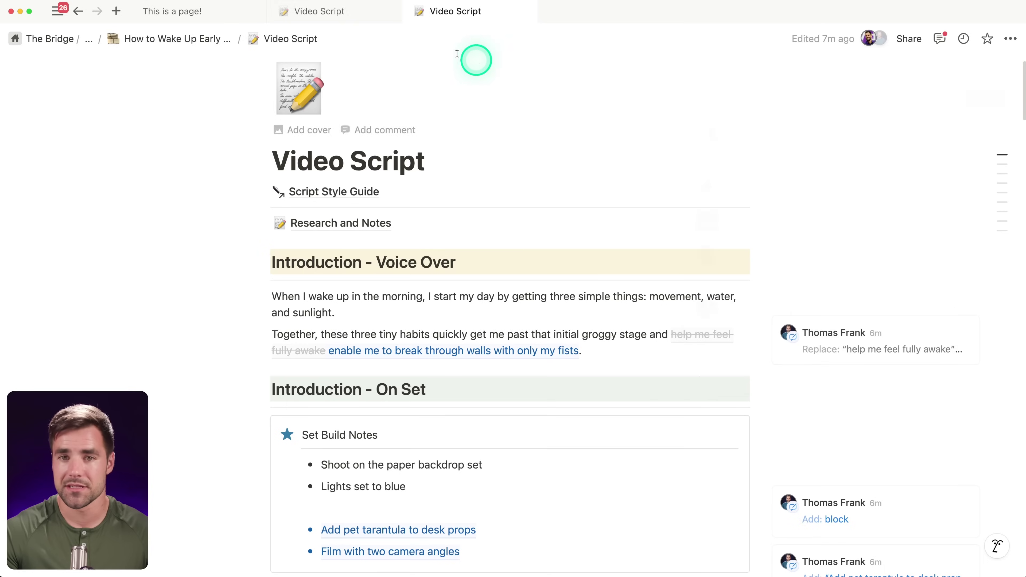
Step: Turn on Suggest edits in the guest's copy of the Video Script page
{"action": "left_click", "coordinate": [332, 11]}
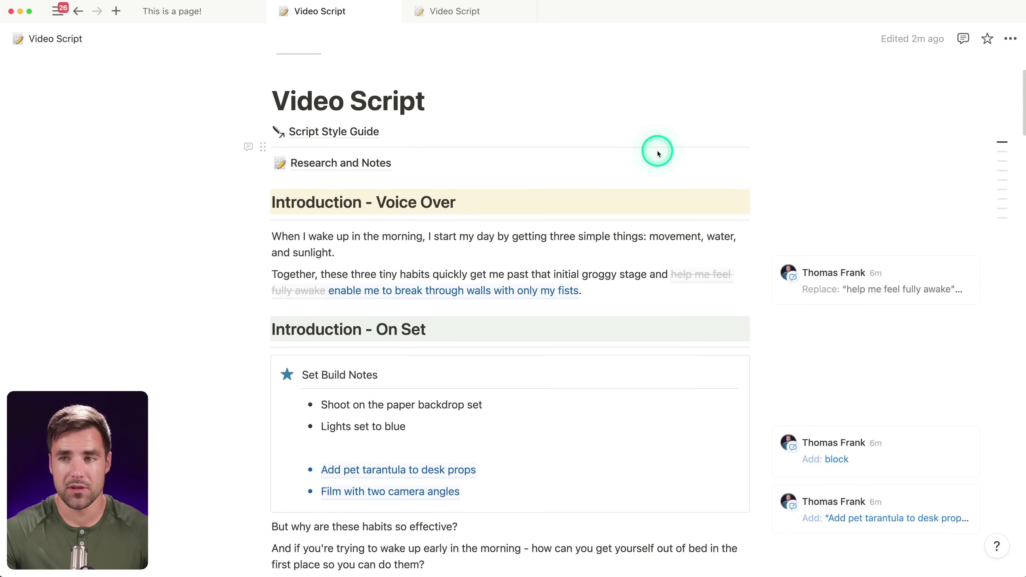
{"action": "left_click", "coordinate": [1010, 38]}
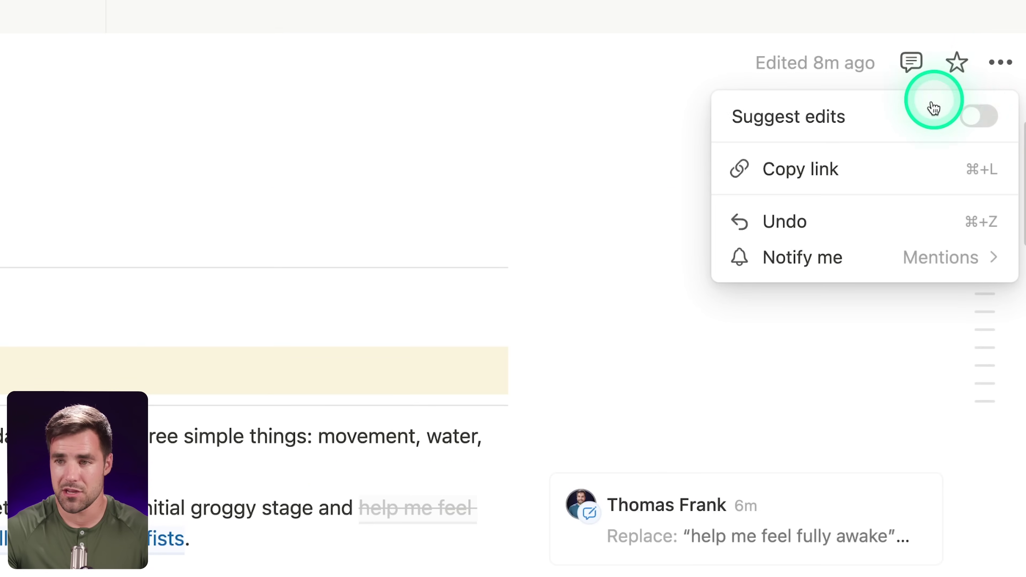
{"action": "left_click", "coordinate": [971, 117]}
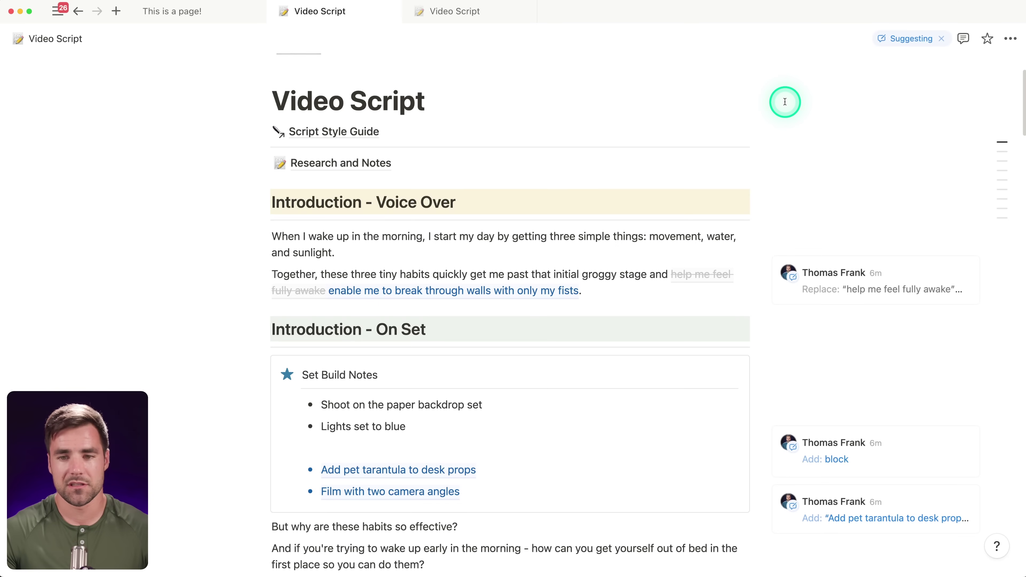
Step: Suggest a filler-text block ';lkjas;ldkjfas;lkdjf;alskdj' below the 'so you can do them?' paragraph, then view as owner
{"action": "scroll", "coordinate": [780, 122], "scroll_direction": "down", "scroll_amount": 5}
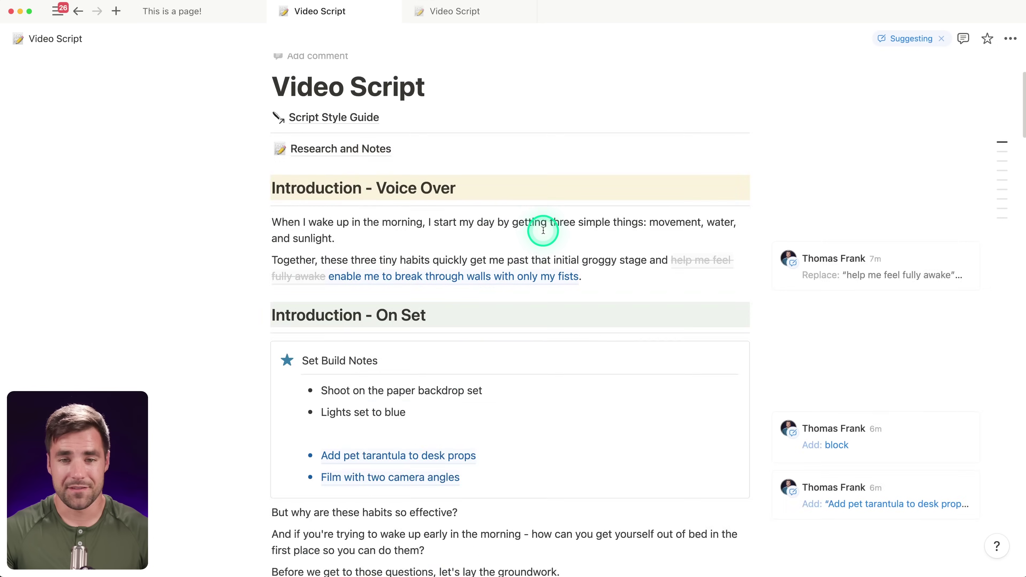
{"action": "scroll", "coordinate": [545, 229], "scroll_direction": "down", "scroll_amount": 3}
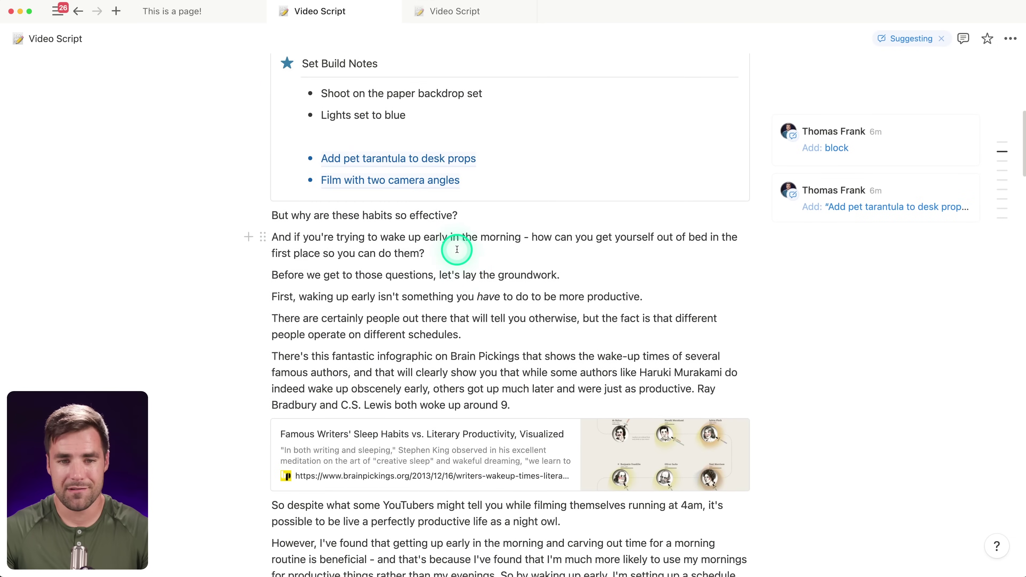
{"action": "left_click", "coordinate": [253, 239]}
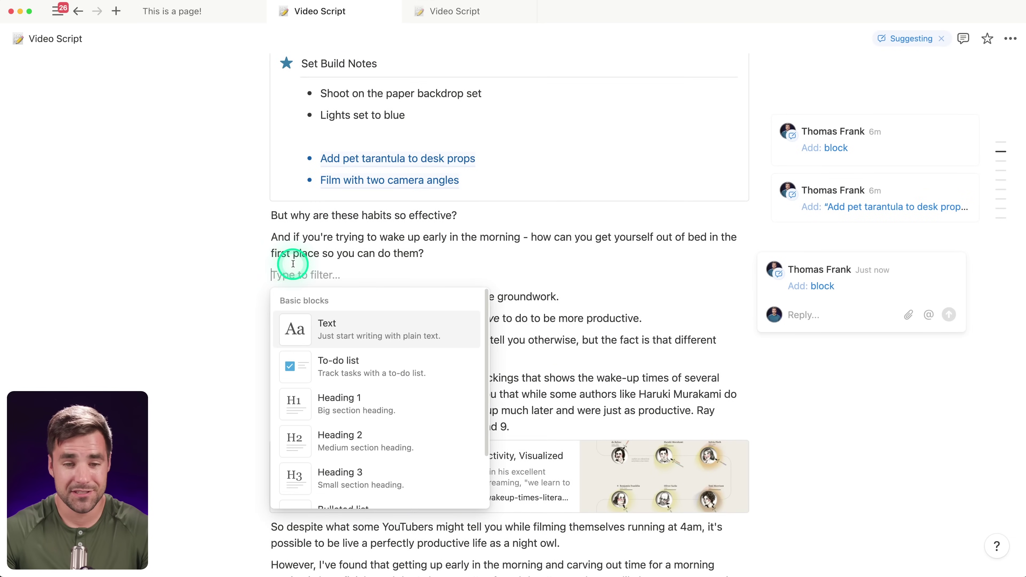
{"action": "scroll", "coordinate": [419, 337], "scroll_direction": "down", "scroll_amount": 2}
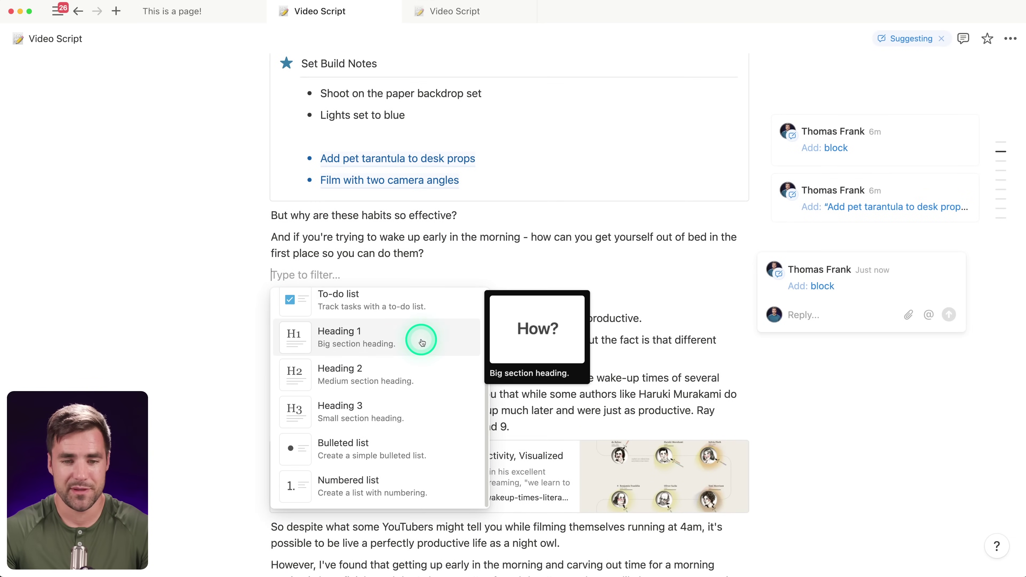
{"action": "scroll", "coordinate": [436, 473], "scroll_direction": "up", "scroll_amount": 2}
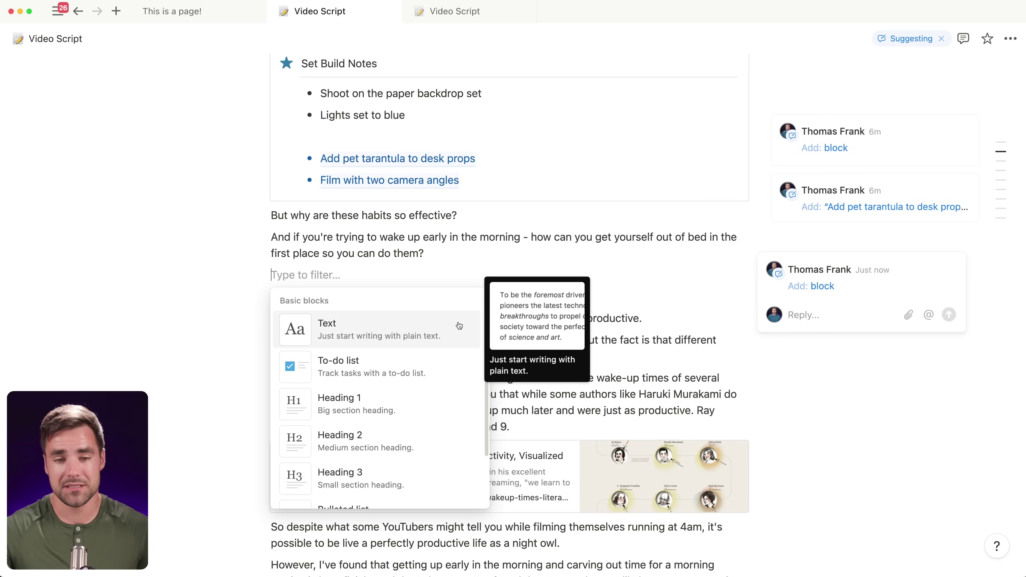
{"action": "scroll", "coordinate": [444, 351], "scroll_direction": "down", "scroll_amount": 2}
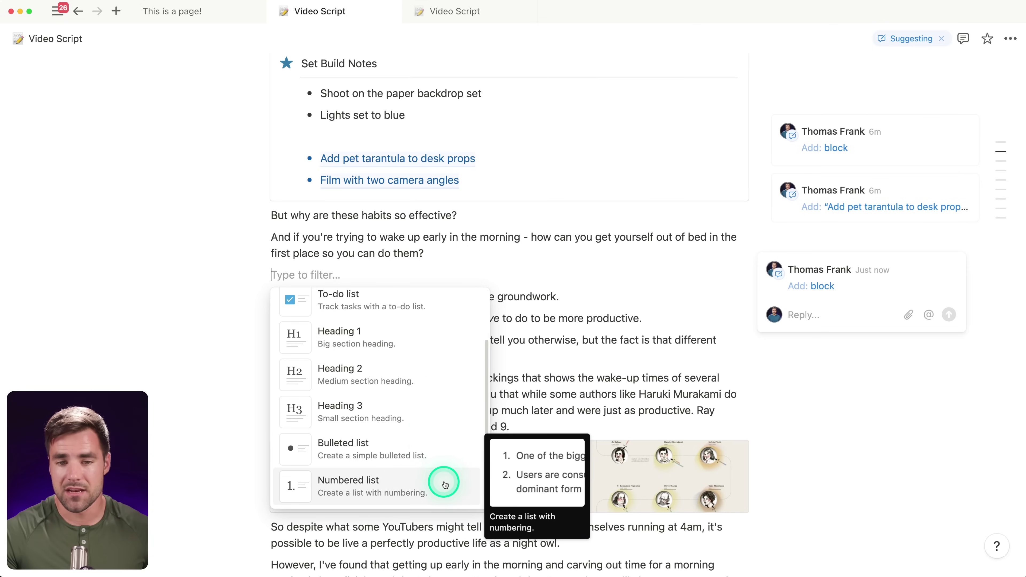
{"action": "scroll", "coordinate": [446, 481], "scroll_direction": "up", "scroll_amount": 3}
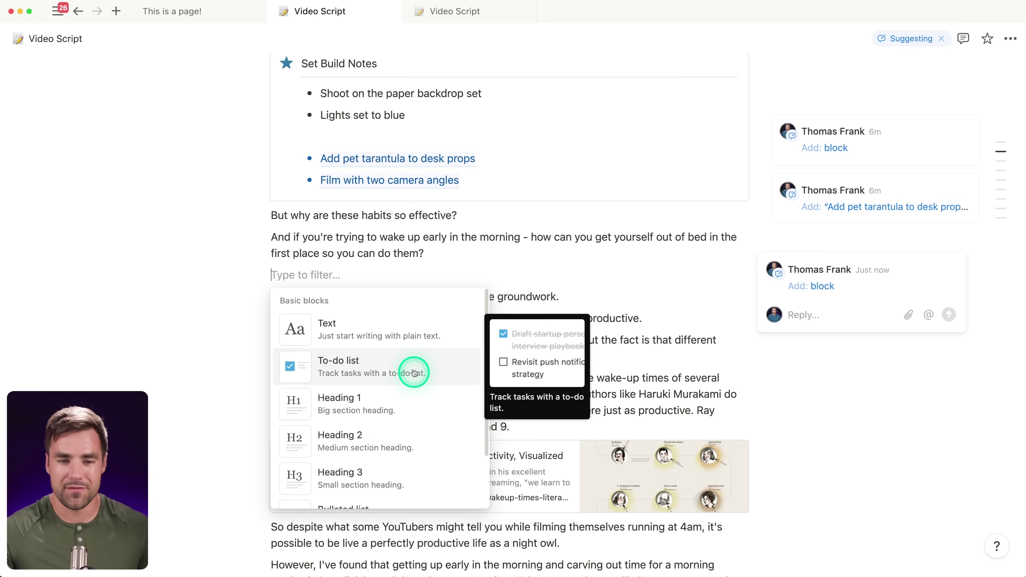
{"action": "key", "text": "Escape"}
{"action": "key", "text": "Return"}
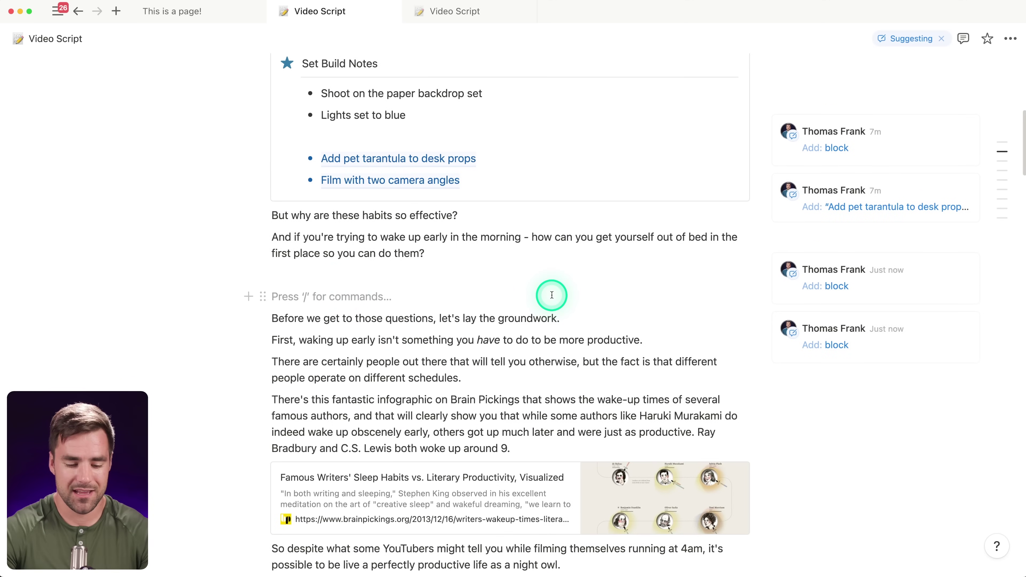
{"action": "type", "text": ";lkjas;ldkjfas;lkdjf;alskdjf;asdlkj"}
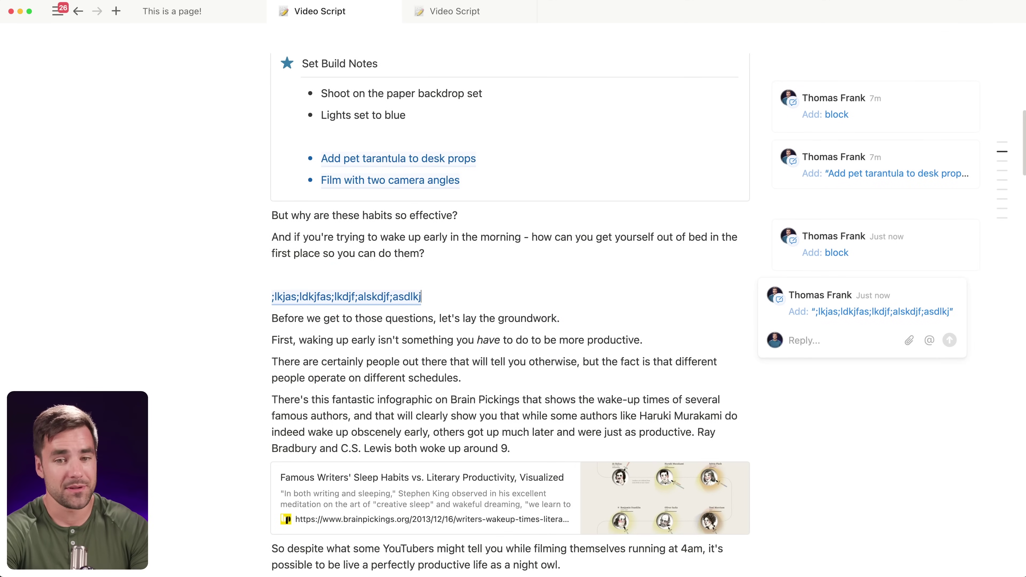
{"action": "left_click", "coordinate": [470, 12]}
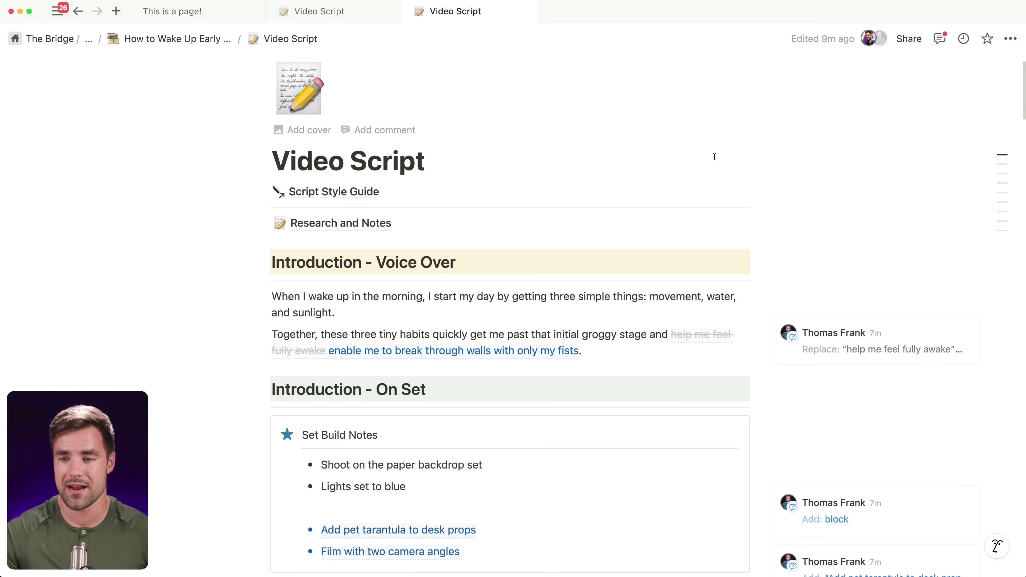
{"action": "scroll", "coordinate": [714, 157], "scroll_direction": "down", "scroll_amount": 3}
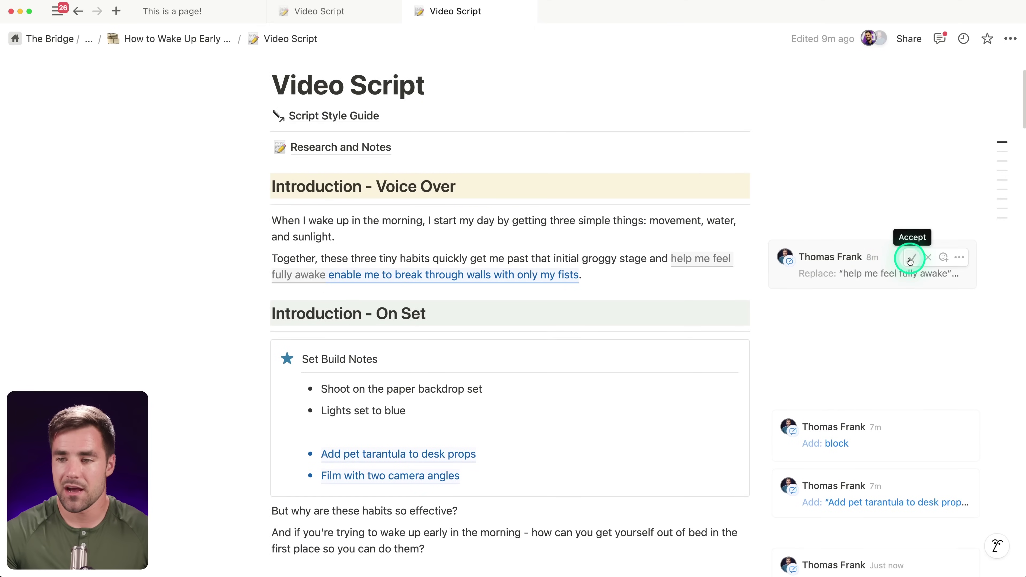
{"action": "left_click", "coordinate": [909, 261]}
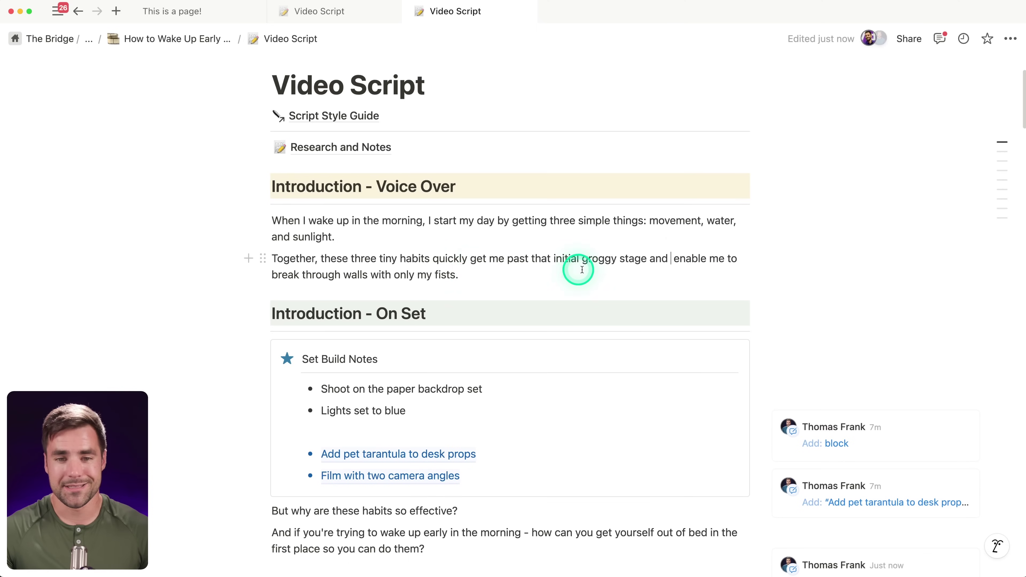
{"action": "key", "text": "super+z"}
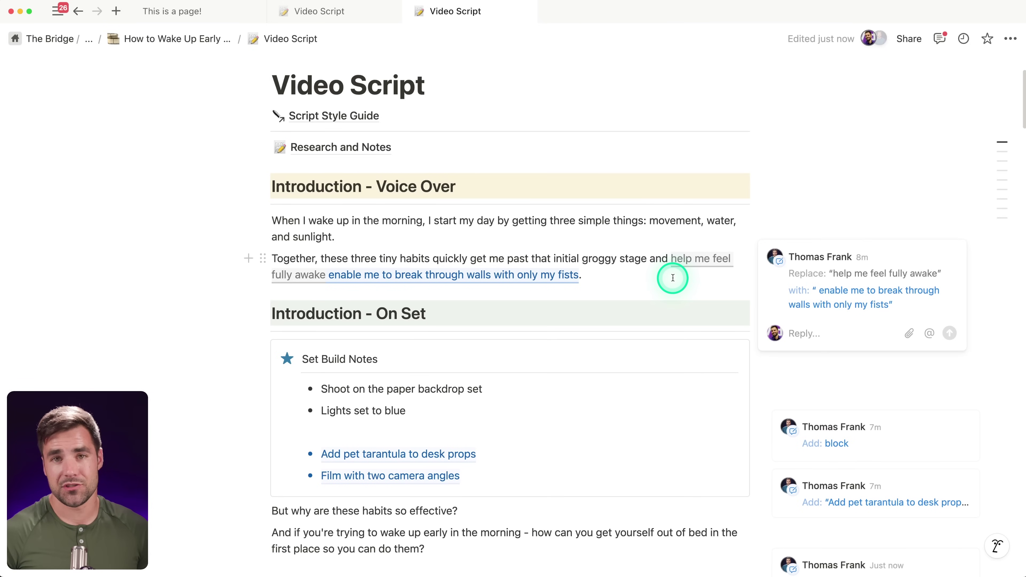
{"action": "left_click", "coordinate": [347, 14]}
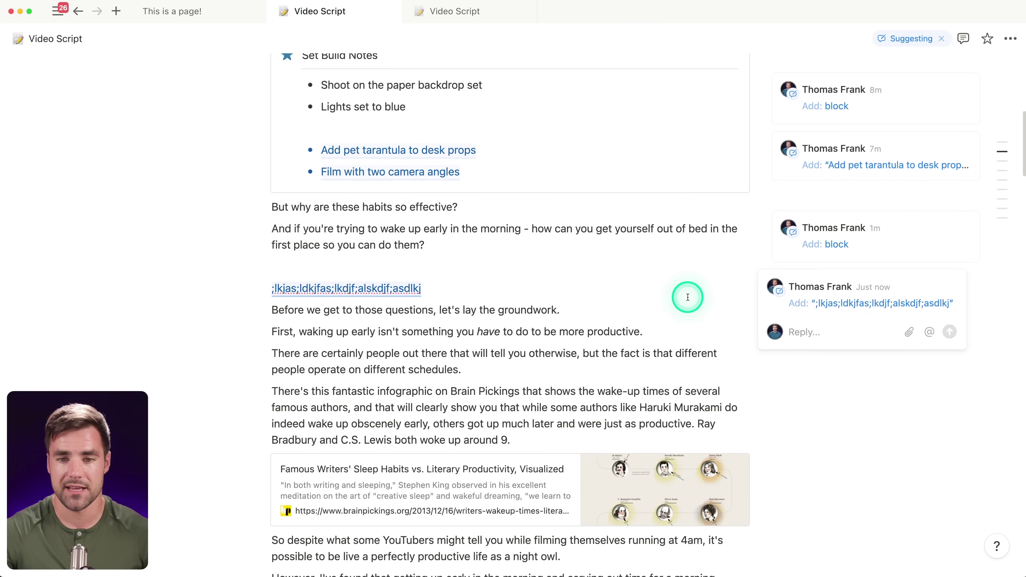
Step: Start a new suggested bullet after 'Film with two camera angles' in Set Build Notes
{"action": "scroll", "coordinate": [687, 297], "scroll_direction": "down", "scroll_amount": 3}
{"action": "scroll", "coordinate": [687, 332], "scroll_direction": "up", "scroll_amount": 4}
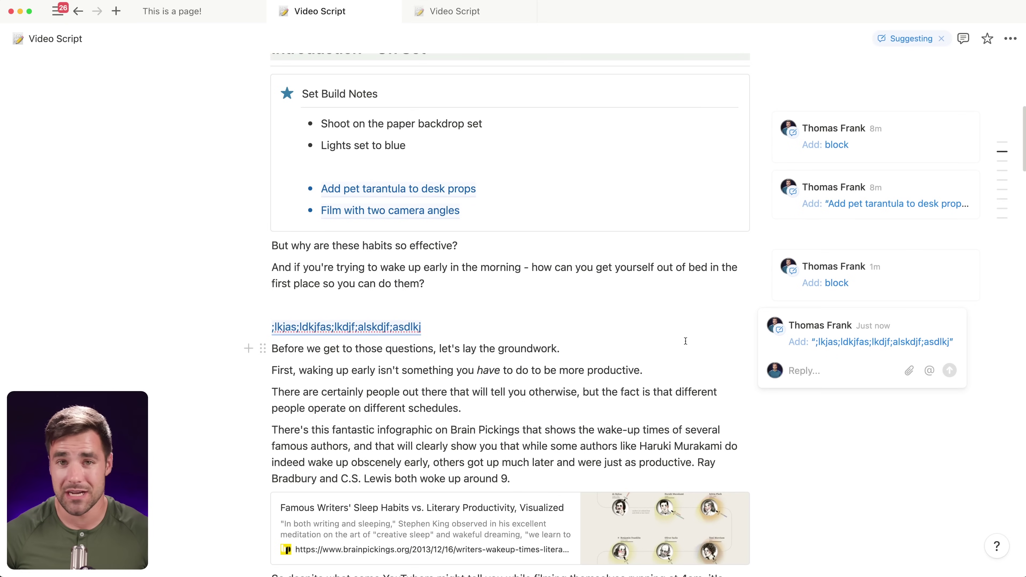
{"action": "scroll", "coordinate": [662, 342], "scroll_direction": "up", "scroll_amount": 3}
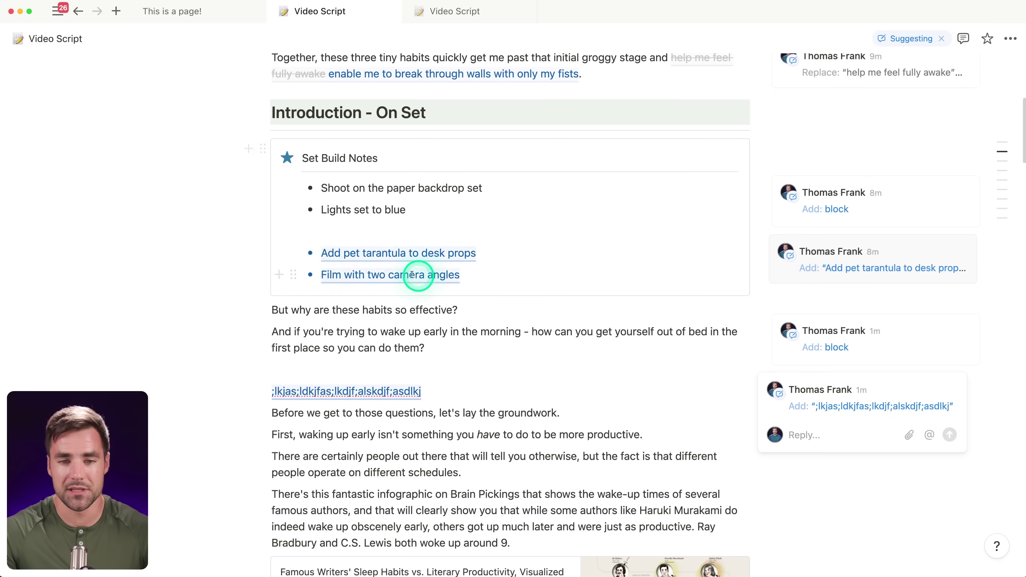
{"action": "left_click", "coordinate": [465, 233]}
{"action": "key", "text": "Return"}
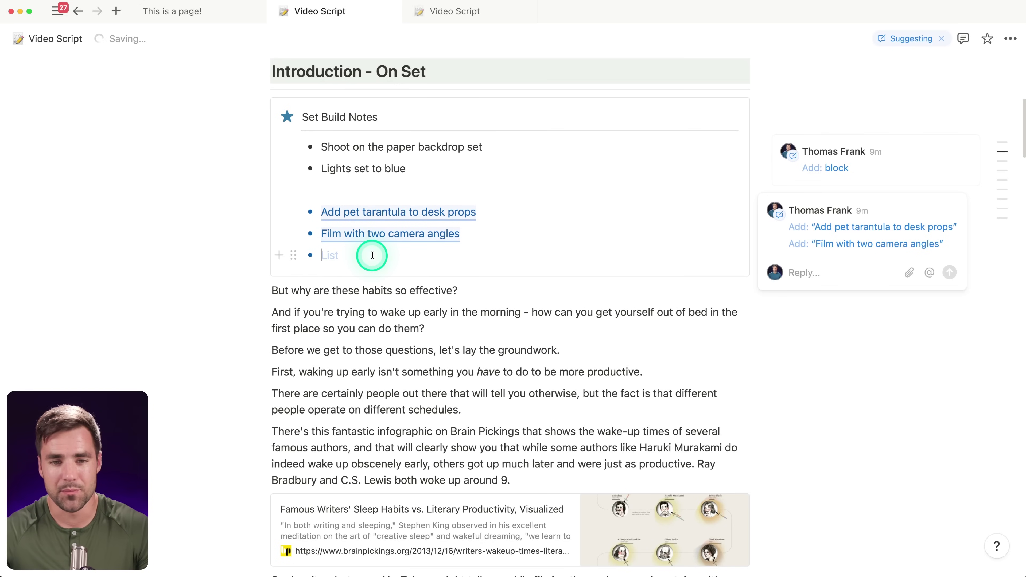
{"action": "left_click", "coordinate": [457, 13]}
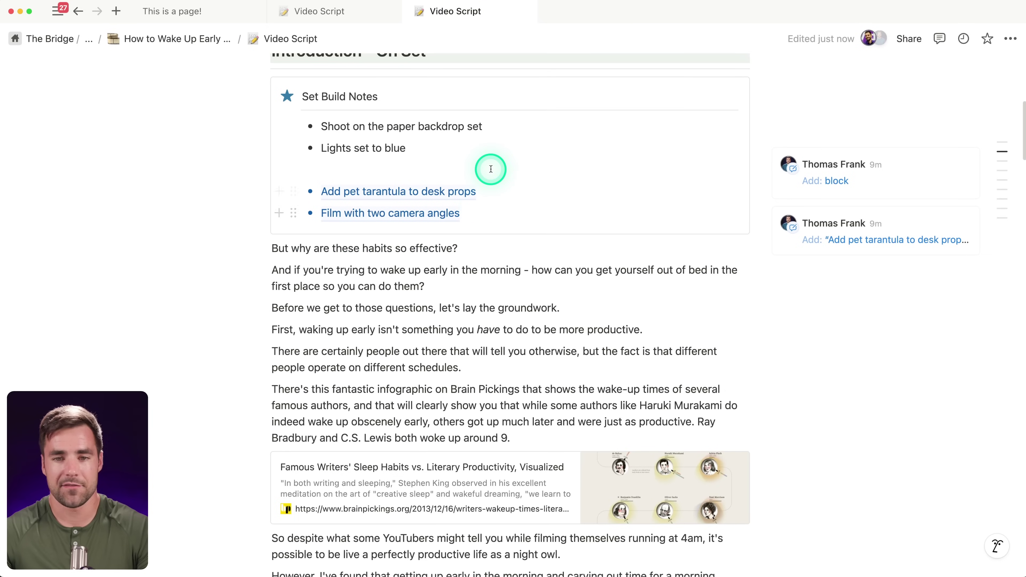
Step: Add a suggested indented sub-bullet 'Intdented' under 'Film with two camera angles'
{"action": "key", "text": "Return"}
{"action": "key", "text": "Tab"}
{"action": "type", "text": "Int"}
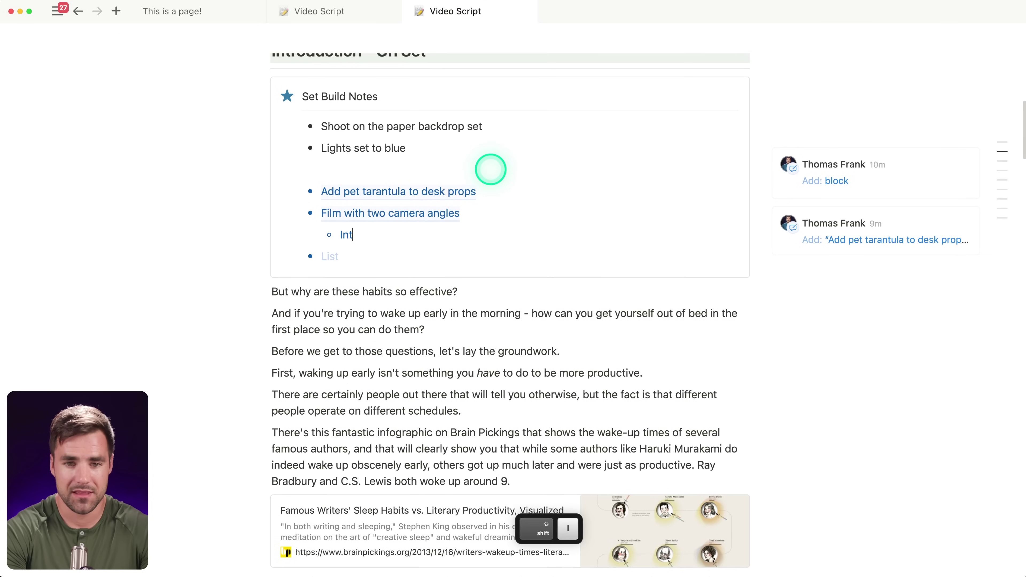
{"action": "type", "text": "dented"}
{"action": "left_click", "coordinate": [335, 12]}
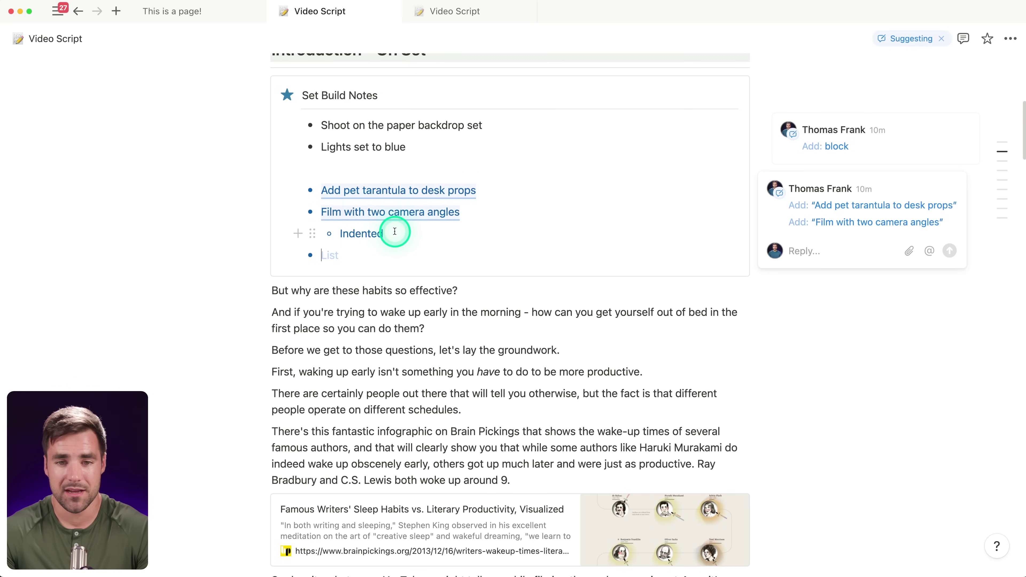
{"action": "left_click", "coordinate": [438, 228]}
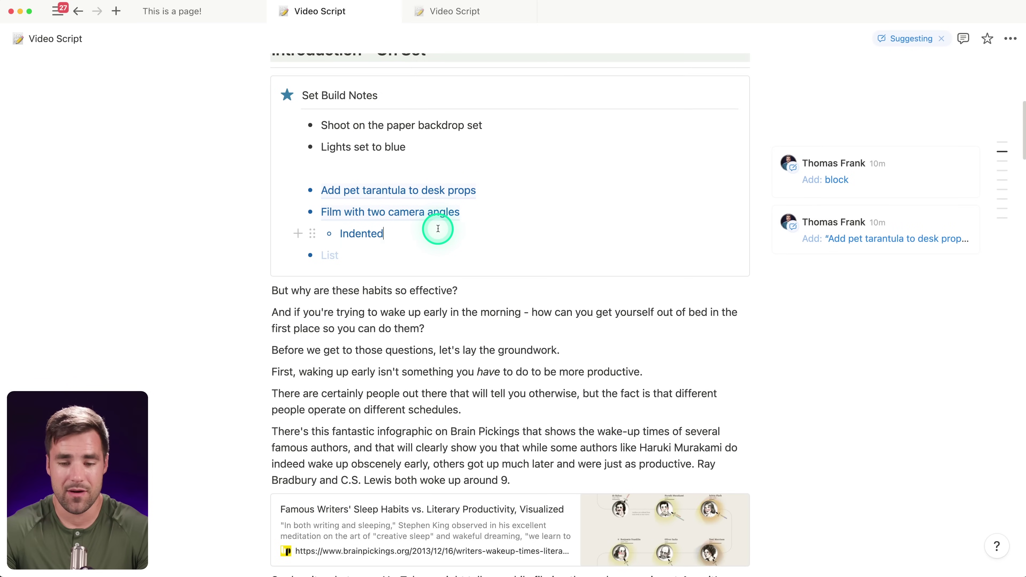
Step: Insert a suggested empty bulleted list item below 'Indented' using the slash menu
{"action": "left_click", "coordinate": [298, 233]}
{"action": "left_click", "coordinate": [376, 254]}
{"action": "left_click", "coordinate": [344, 260]}
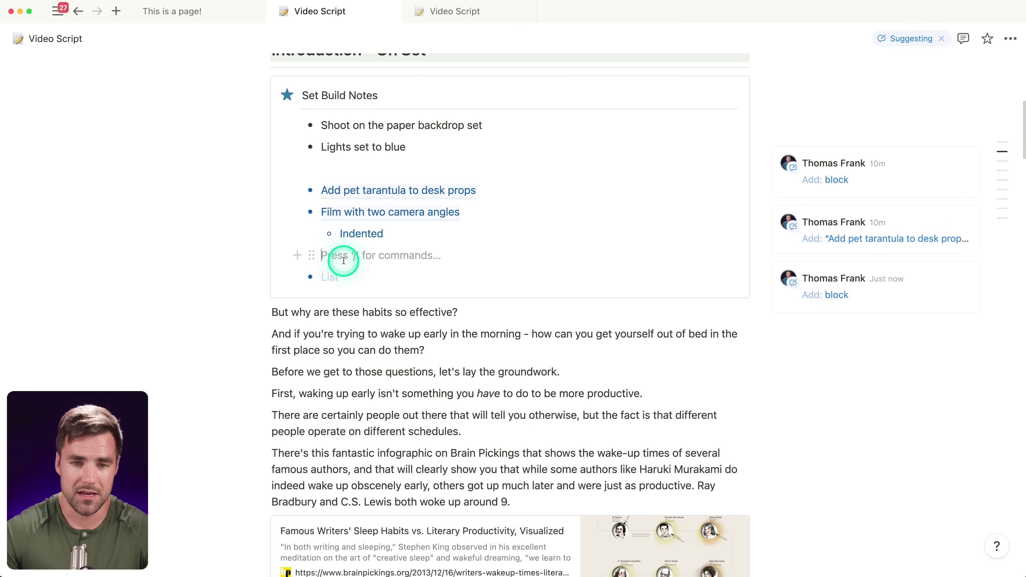
{"action": "type", "text": "/"}
{"action": "scroll", "coordinate": [339, 321], "scroll_direction": "down", "scroll_amount": 1}
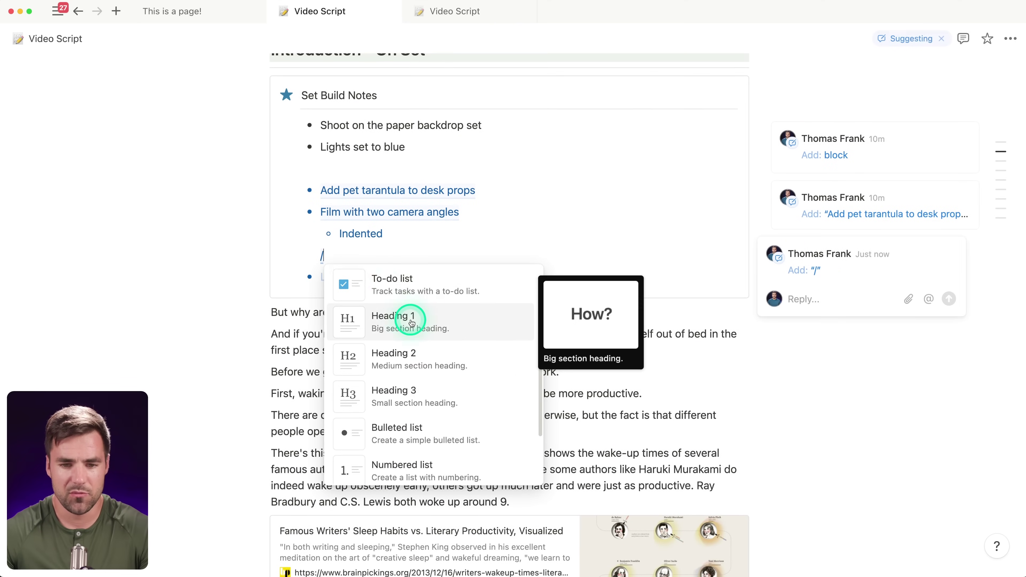
{"action": "left_click", "coordinate": [446, 417]}
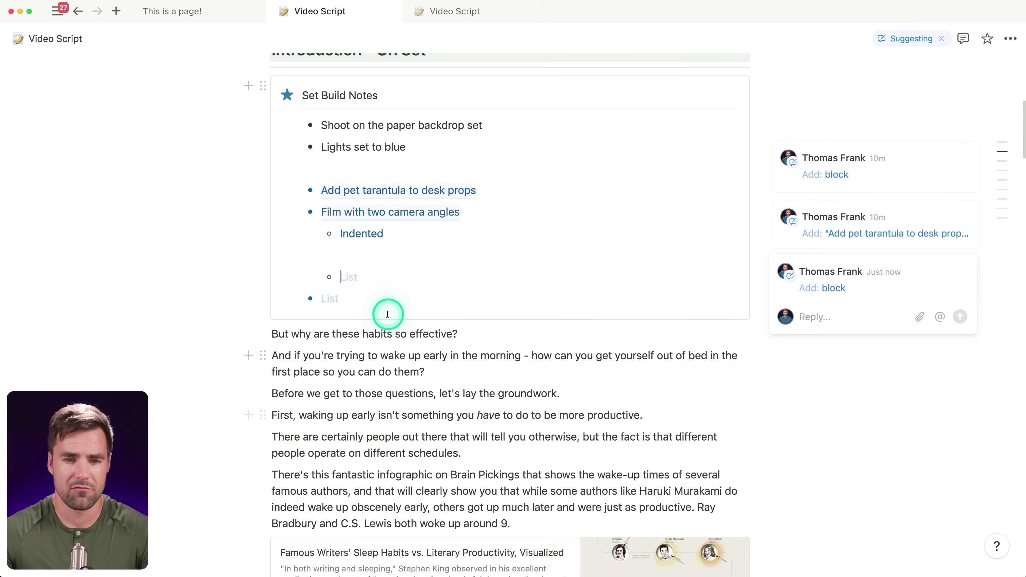
{"action": "left_click", "coordinate": [393, 234]}
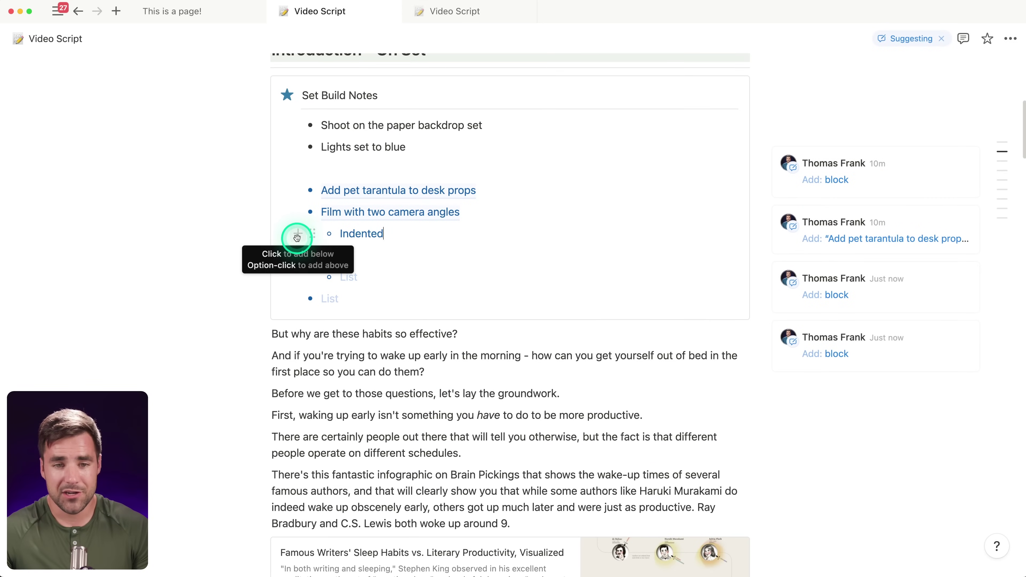
Step: Add a second empty bulleted list item below 'Indented' by typing 'bul'
{"action": "left_click", "coordinate": [299, 233]}
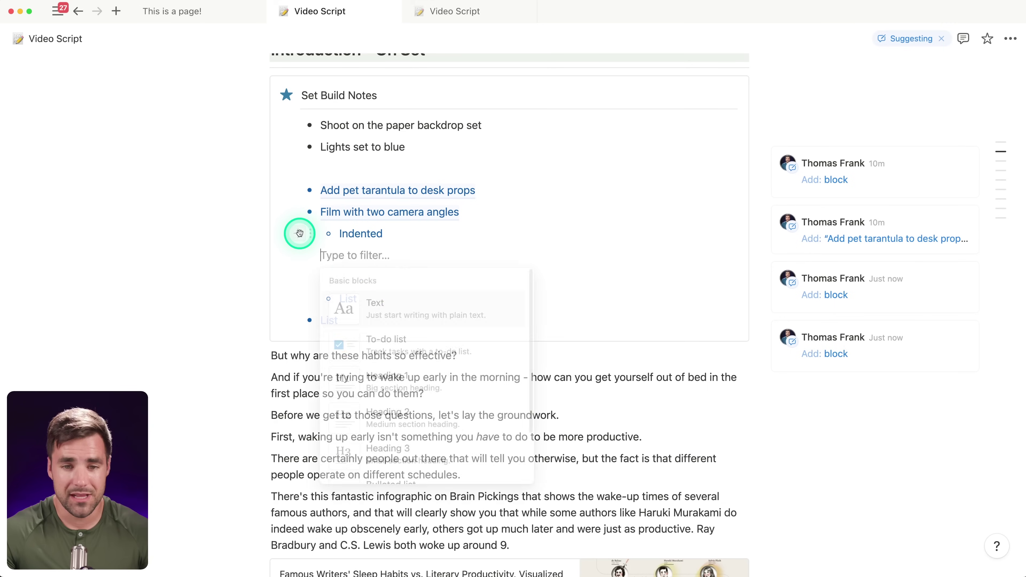
{"action": "left_click", "coordinate": [354, 256]}
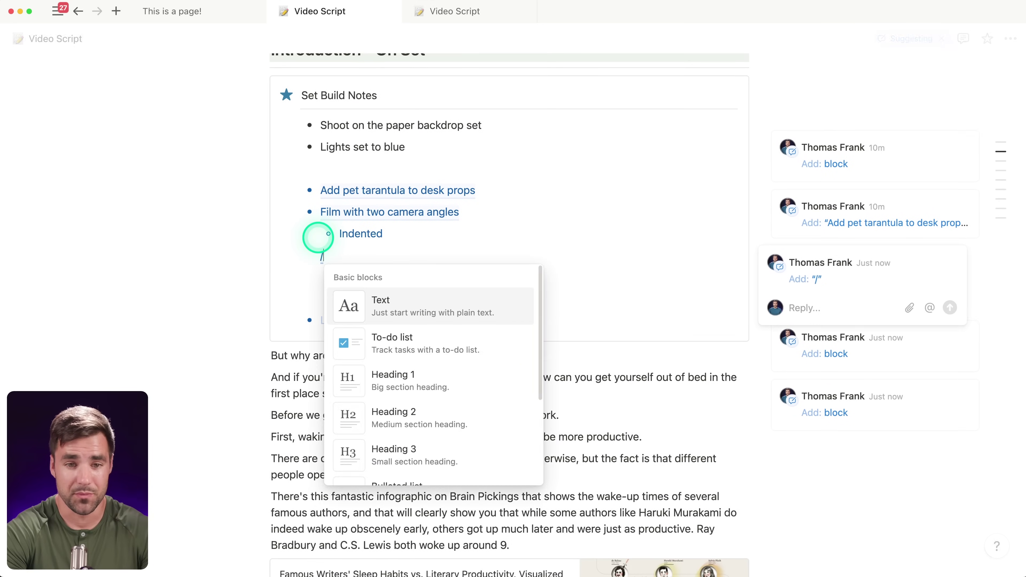
{"action": "type", "text": "bul"}
{"action": "left_click", "coordinate": [428, 305]}
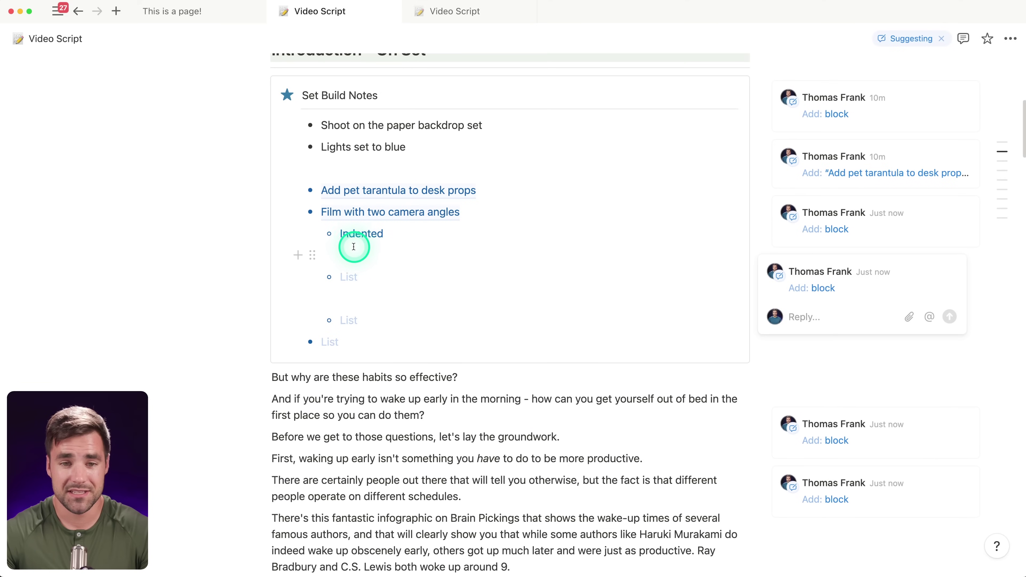
{"action": "left_click", "coordinate": [363, 277]}
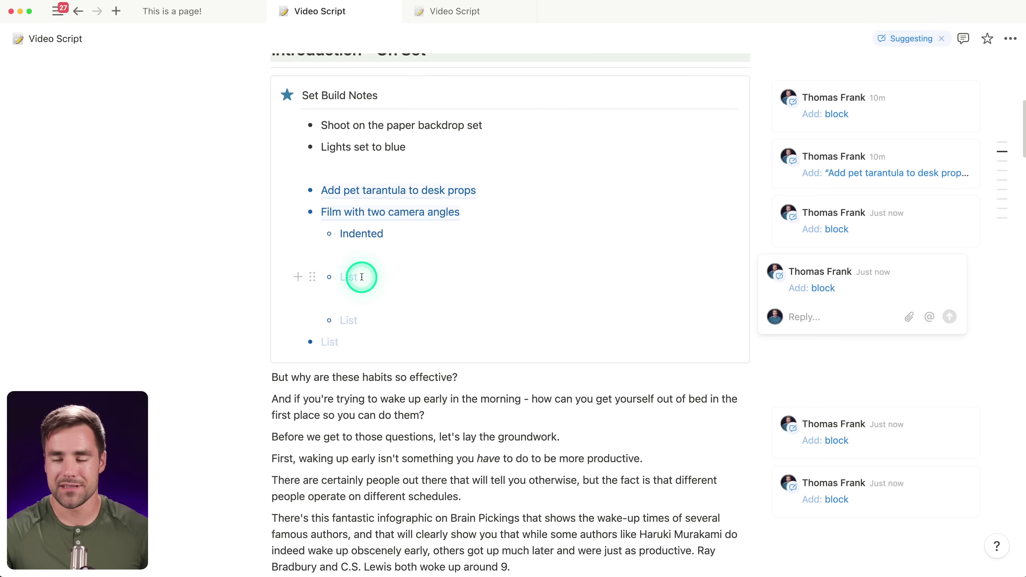
{"action": "left_click", "coordinate": [470, 17]}
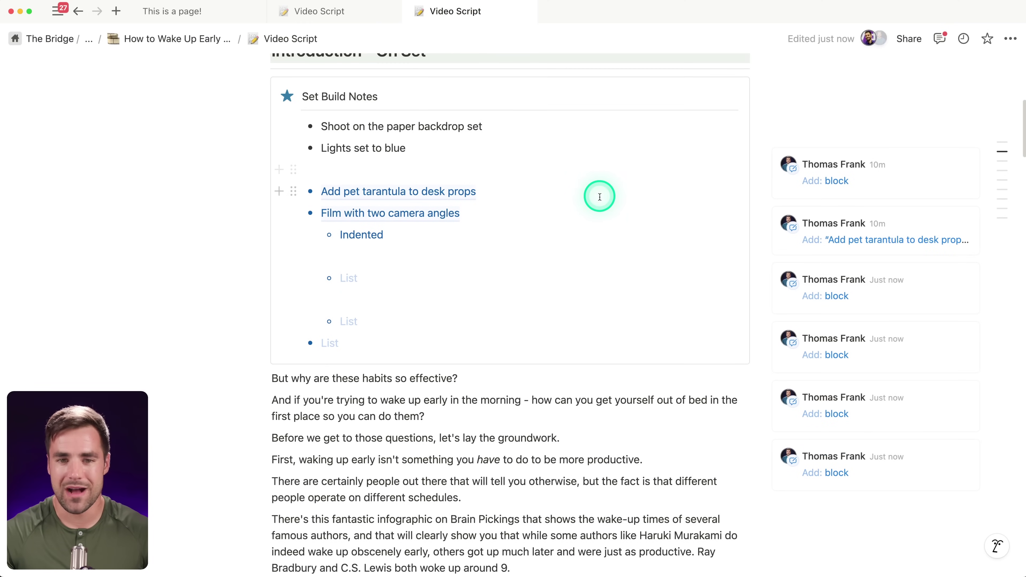
Step: Accept the guest's suggested wording replacement in the voice-over paragraph
{"action": "left_click", "coordinate": [668, 253]}
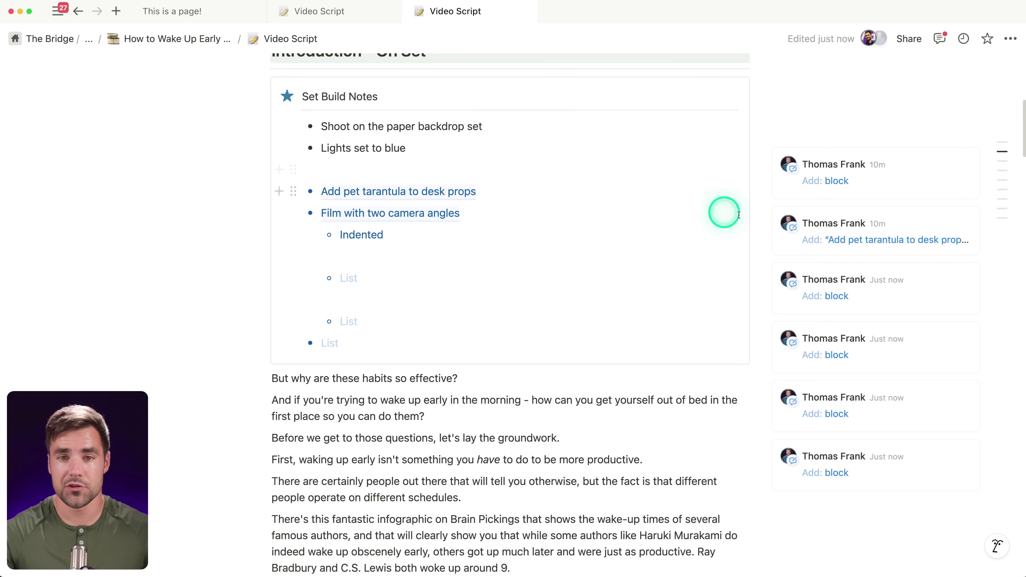
{"action": "scroll", "coordinate": [703, 192], "scroll_direction": "up", "scroll_amount": 5}
{"action": "scroll", "coordinate": [698, 211], "scroll_direction": "up", "scroll_amount": 2}
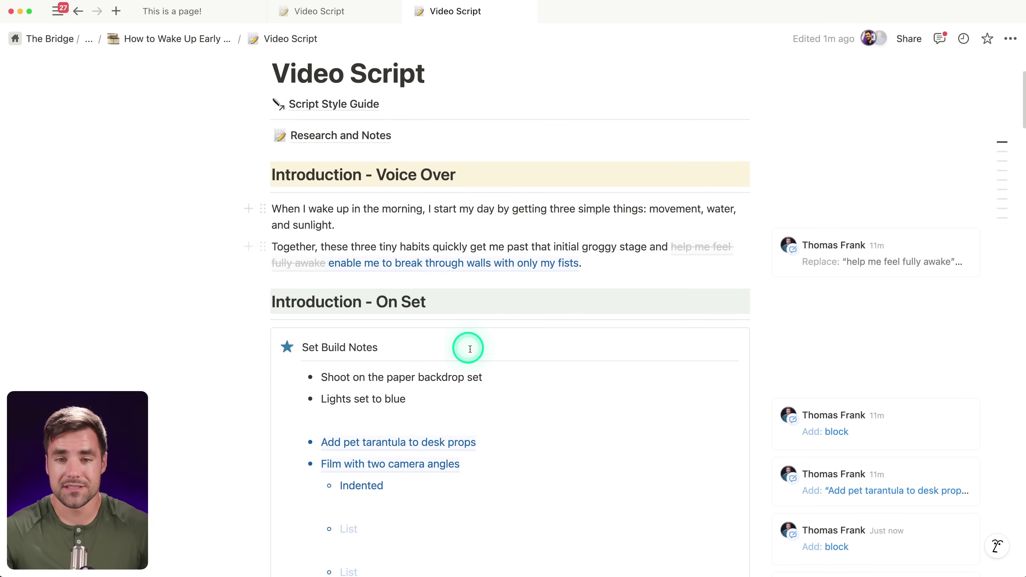
{"action": "scroll", "coordinate": [541, 321], "scroll_direction": "down", "scroll_amount": 4}
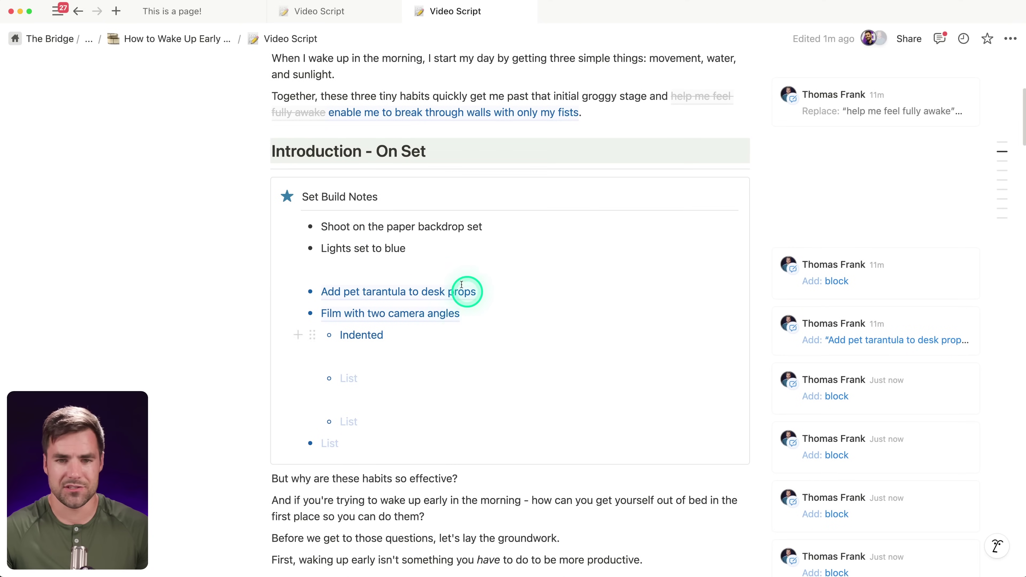
{"action": "scroll", "coordinate": [638, 238], "scroll_direction": "up", "scroll_amount": 1}
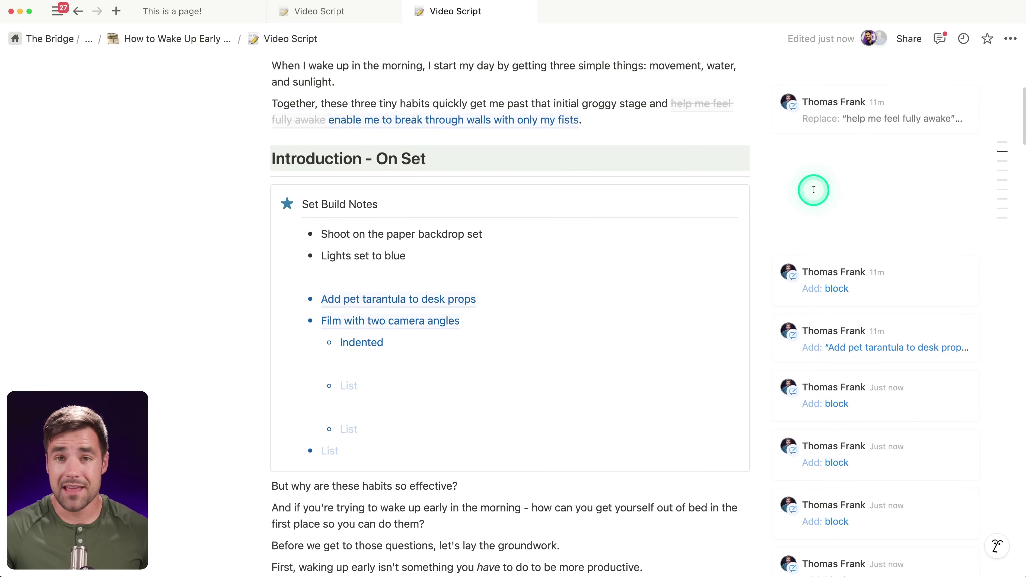
{"action": "left_click", "coordinate": [909, 99]}
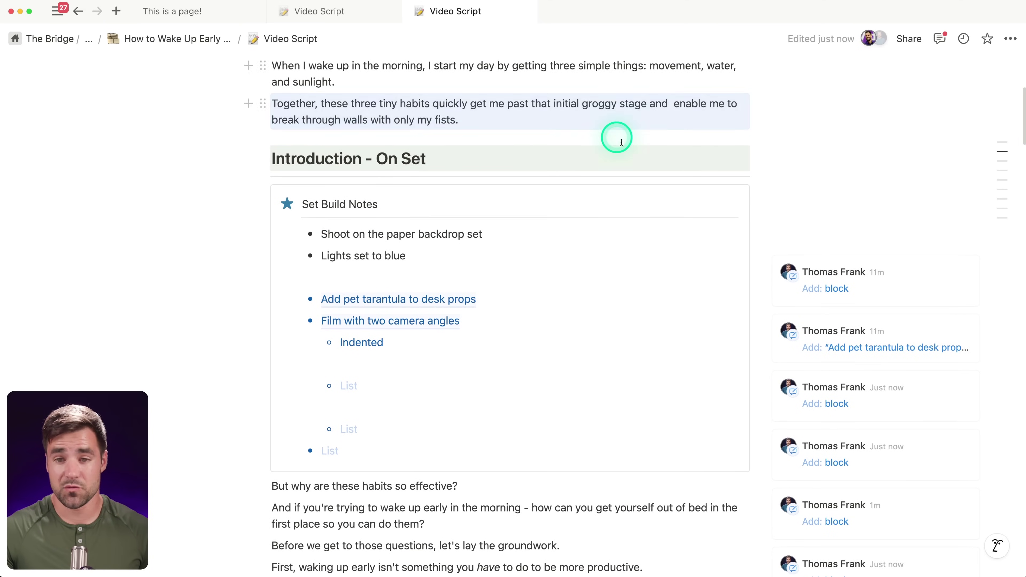
Step: Reject all suggested Set Build Notes blocks, leaving two bullets
{"action": "scroll", "coordinate": [634, 150], "scroll_direction": "down", "scroll_amount": 2}
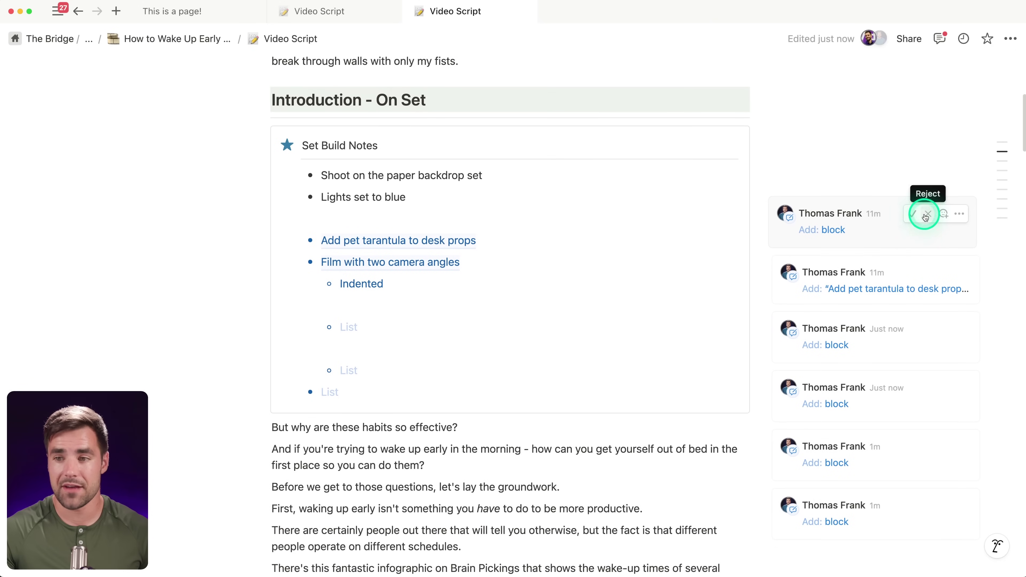
{"action": "left_click", "coordinate": [927, 213]}
{"action": "left_click", "coordinate": [927, 213]}
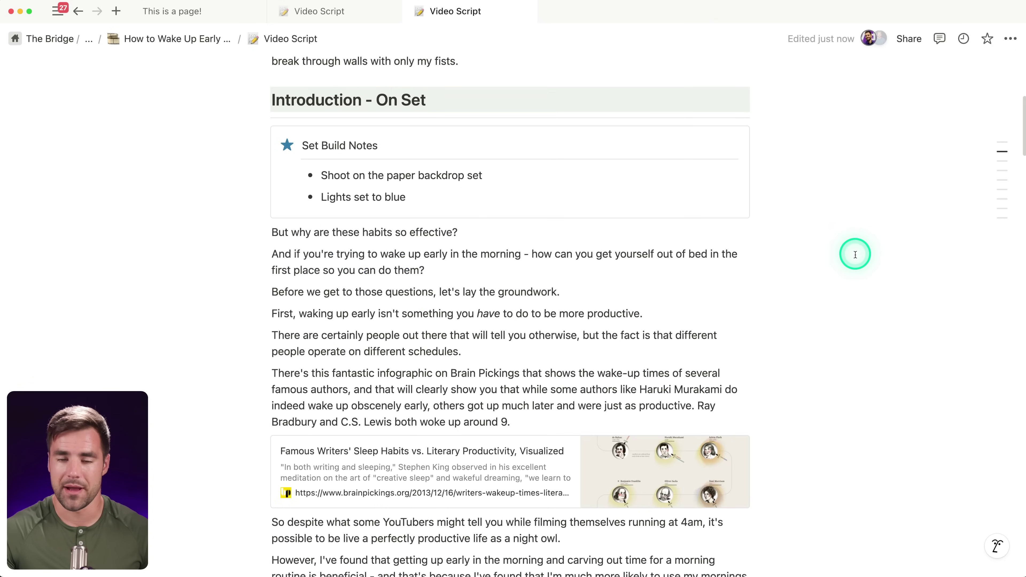
{"action": "scroll", "coordinate": [854, 284], "scroll_direction": "up", "scroll_amount": 2}
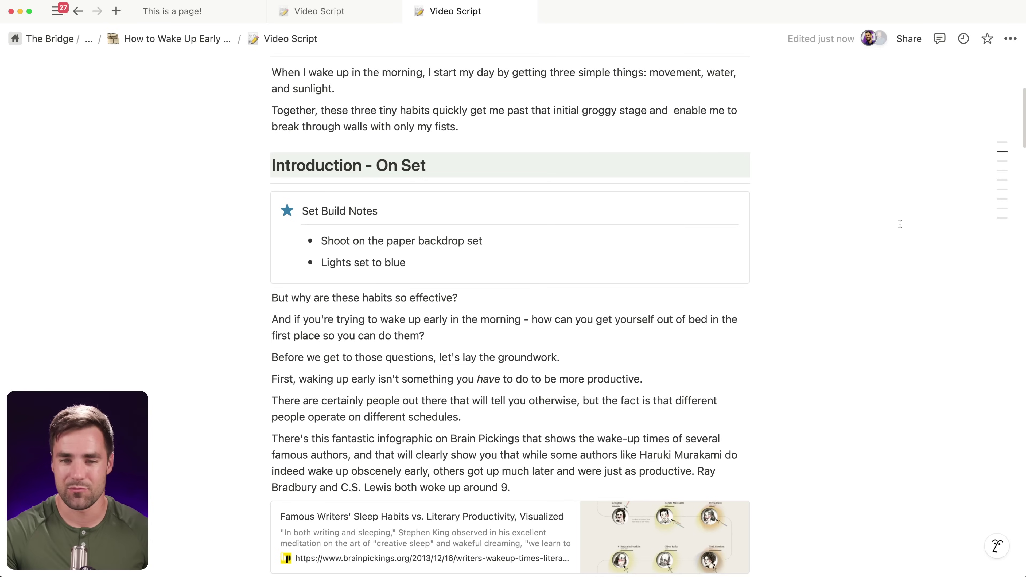
{"action": "left_click", "coordinate": [326, 12]}
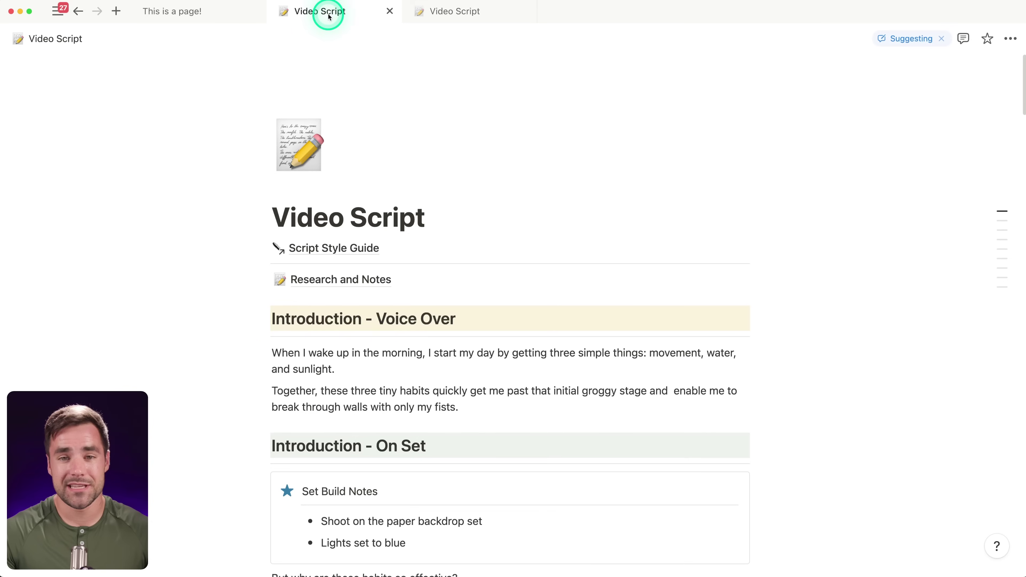
Step: Suggest deleting the 'When I wake up' voice-over paragraph
{"action": "left_click", "coordinate": [499, 90]}
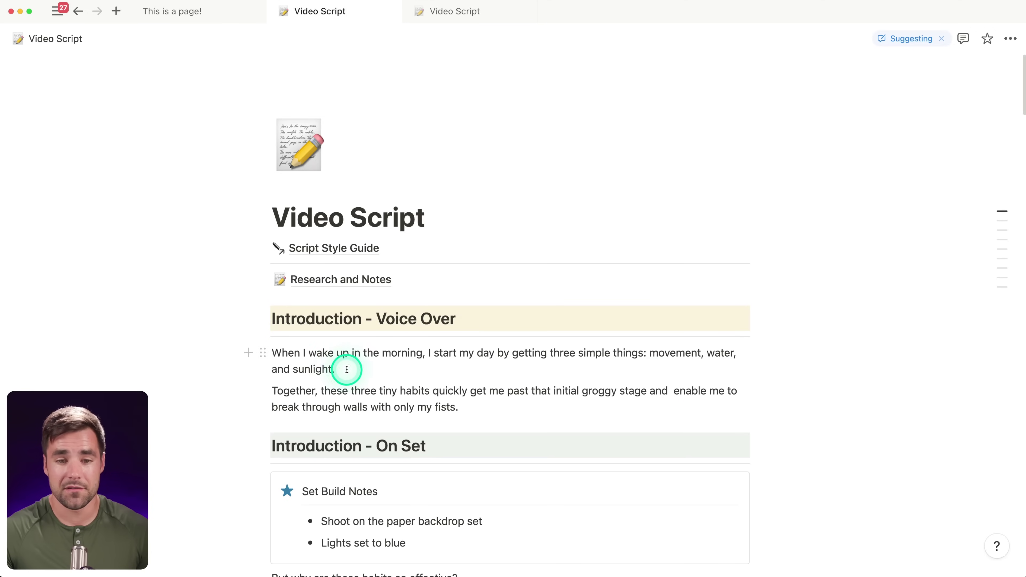
{"action": "triple_click", "coordinate": [310, 355]}
{"action": "left_click_drag", "start_coordinate": [304, 355], "coordinate": [306, 353]}
{"action": "key", "text": "BackSpace"}
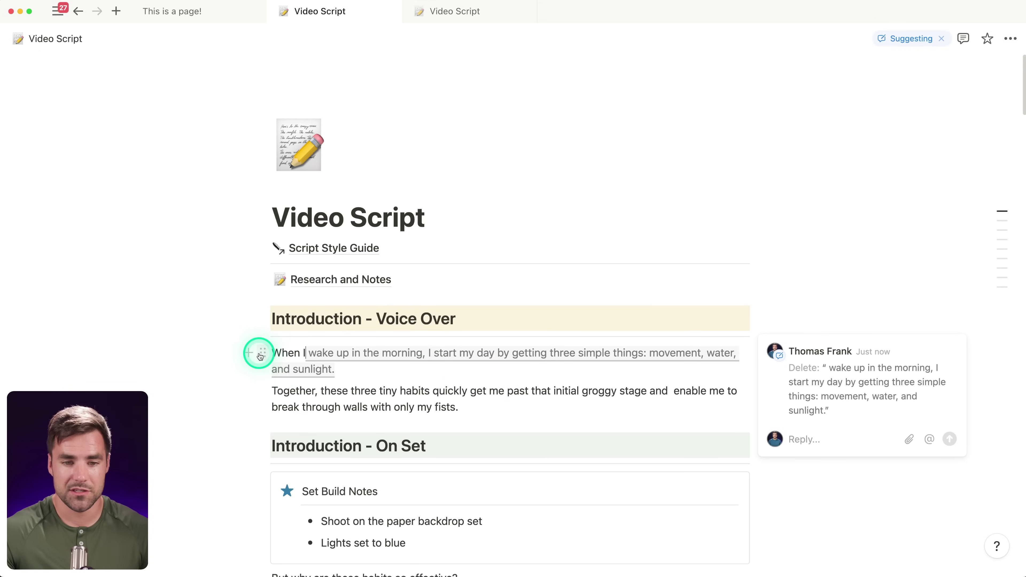
{"action": "left_click", "coordinate": [261, 354]}
{"action": "left_click", "coordinate": [188, 338]}
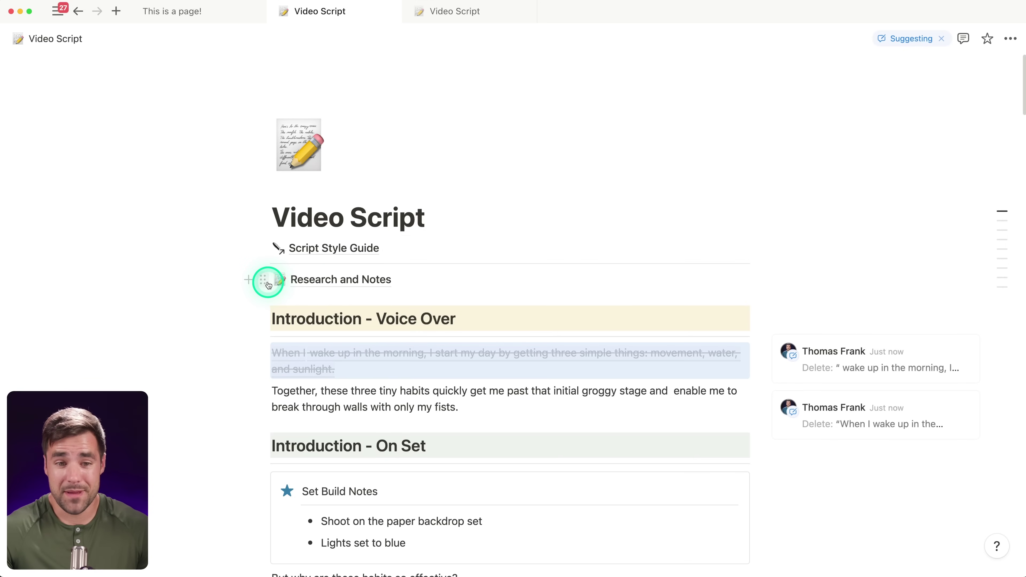
Step: Suggest deleting the Research and Notes link block as well
{"action": "left_click", "coordinate": [265, 284]}
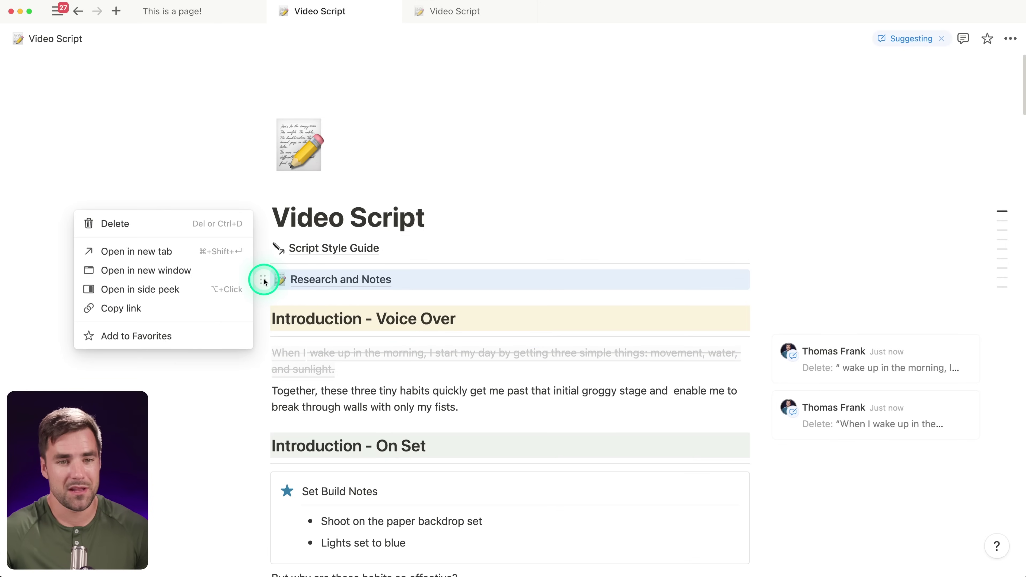
{"action": "left_click", "coordinate": [177, 224]}
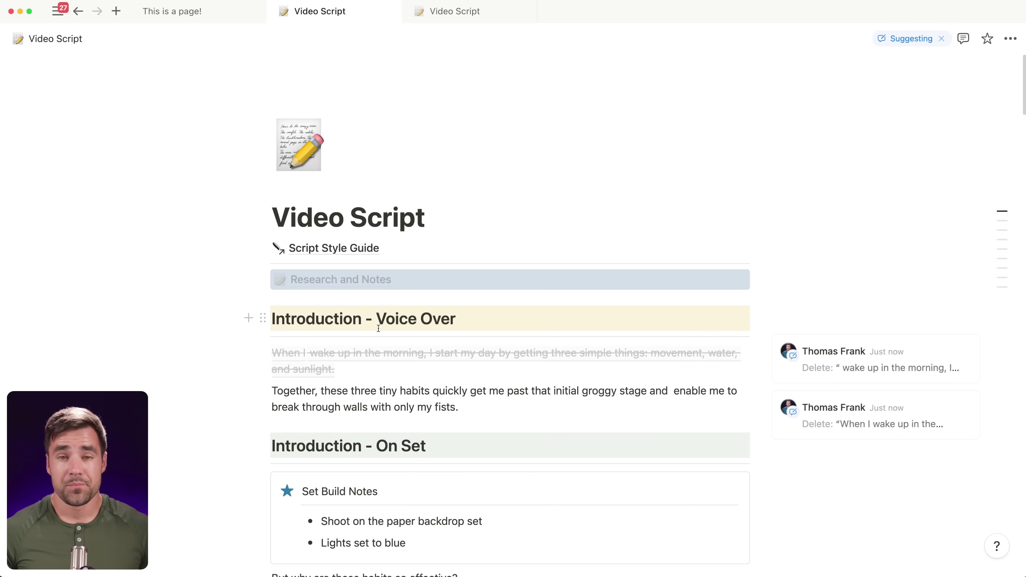
{"action": "left_click", "coordinate": [441, 401]}
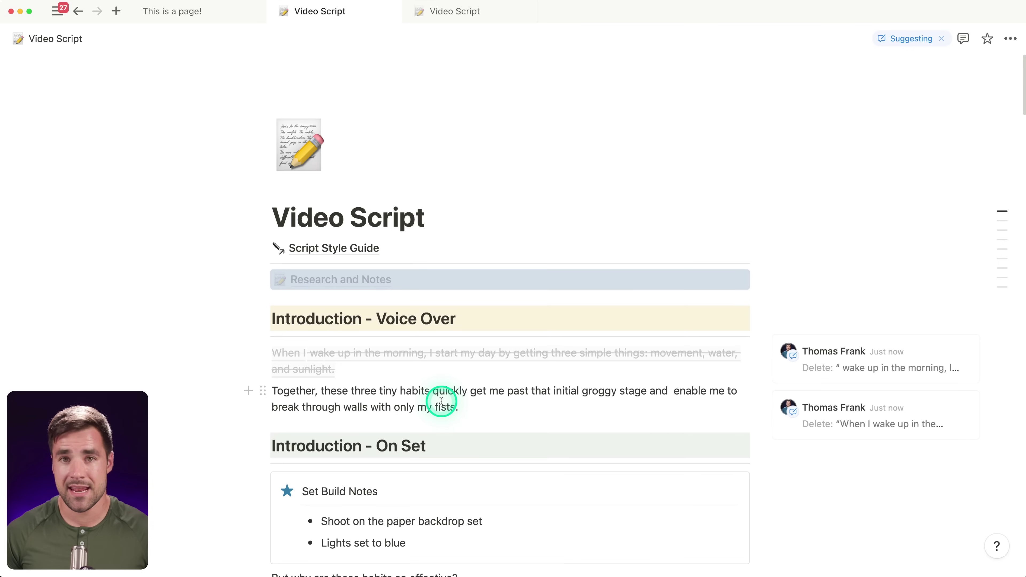
{"action": "left_click", "coordinate": [415, 337]}
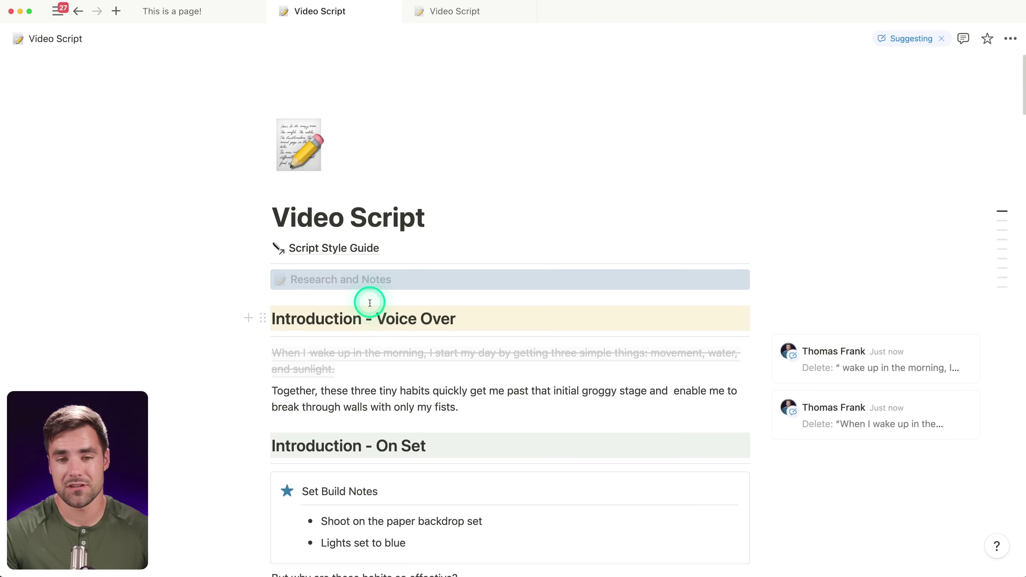
{"action": "left_click", "coordinate": [464, 12]}
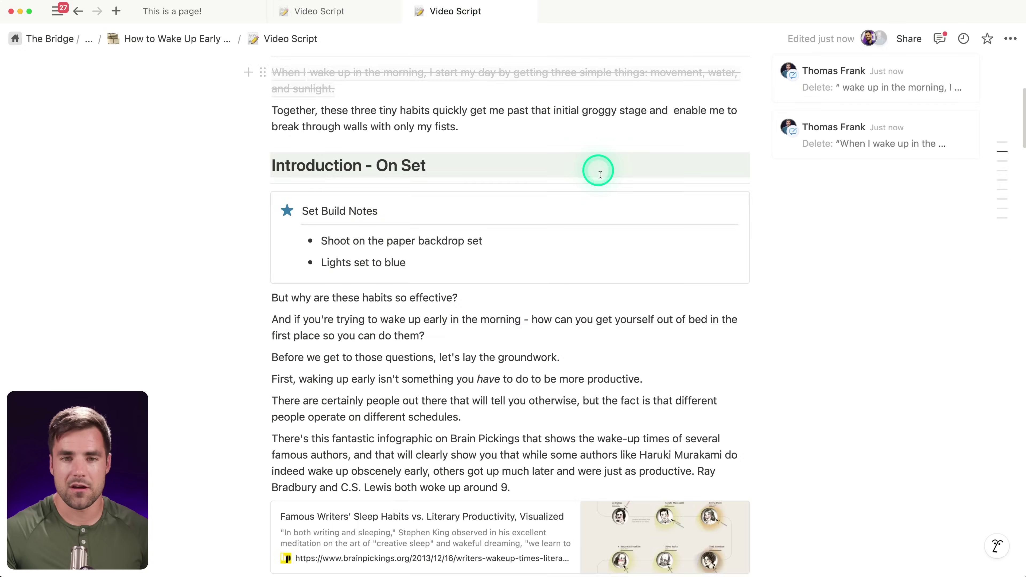
Step: Open the Research and Notes sub-page from the Video Script page
{"action": "scroll", "coordinate": [606, 243], "scroll_direction": "up", "scroll_amount": 5}
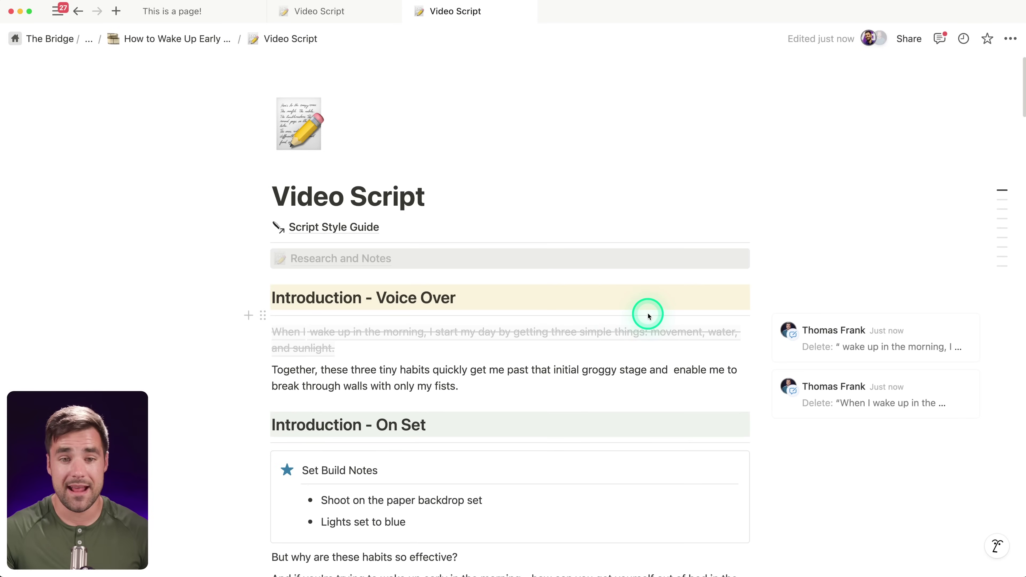
{"action": "left_click", "coordinate": [330, 258]}
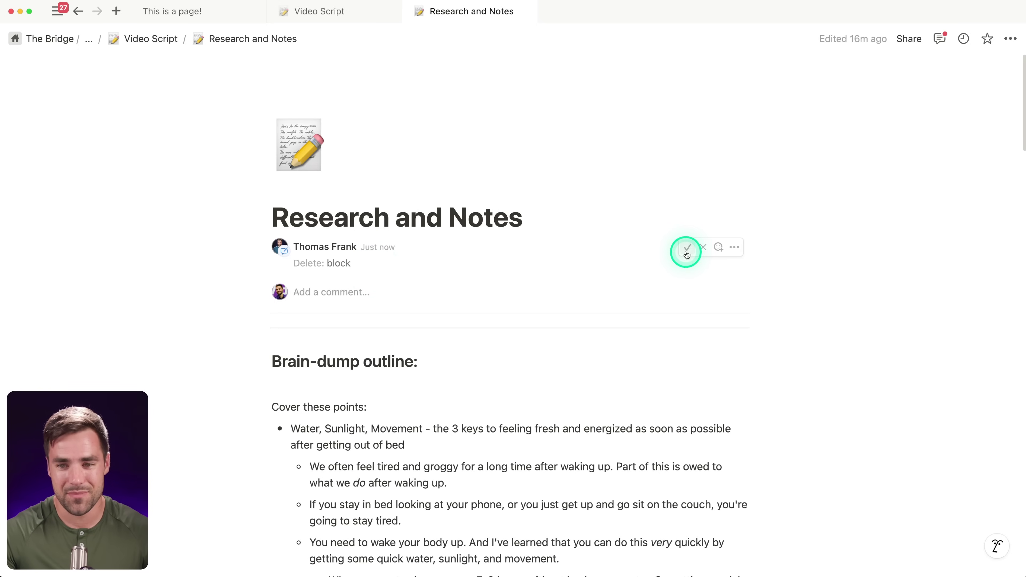
Step: Turn on Suggest edits for the Research and Notes page
{"action": "scroll", "coordinate": [836, 337], "scroll_direction": "down", "scroll_amount": 10}
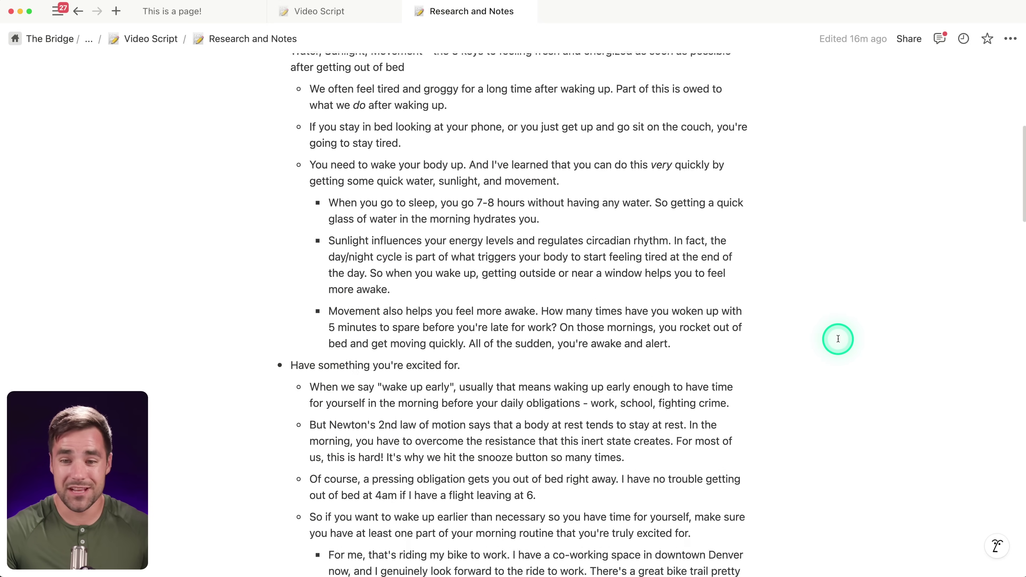
{"action": "scroll", "coordinate": [837, 339], "scroll_direction": "down", "scroll_amount": 20}
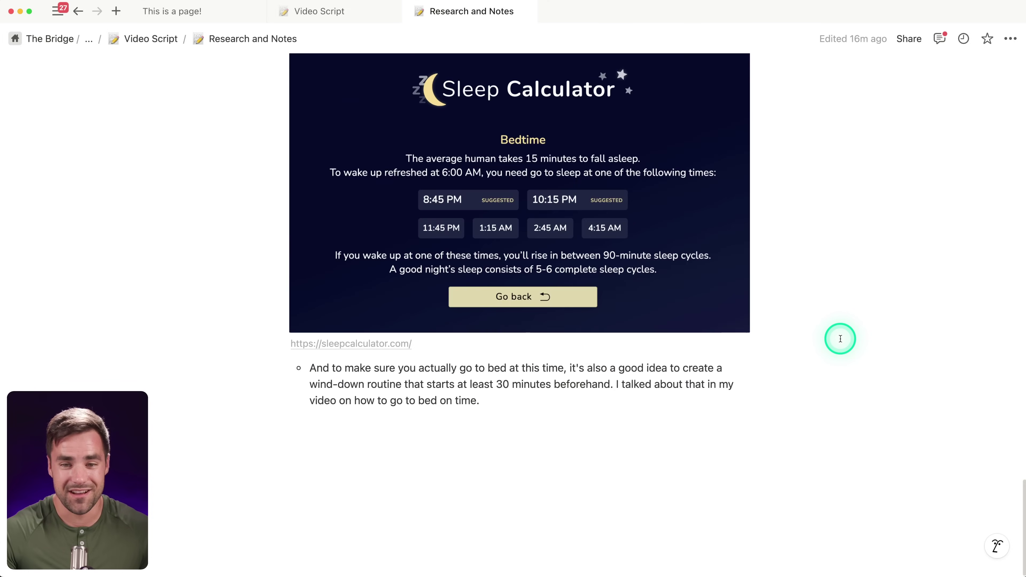
{"action": "scroll", "coordinate": [840, 340], "scroll_direction": "up", "scroll_amount": 20}
{"action": "left_click", "coordinate": [1010, 38]}
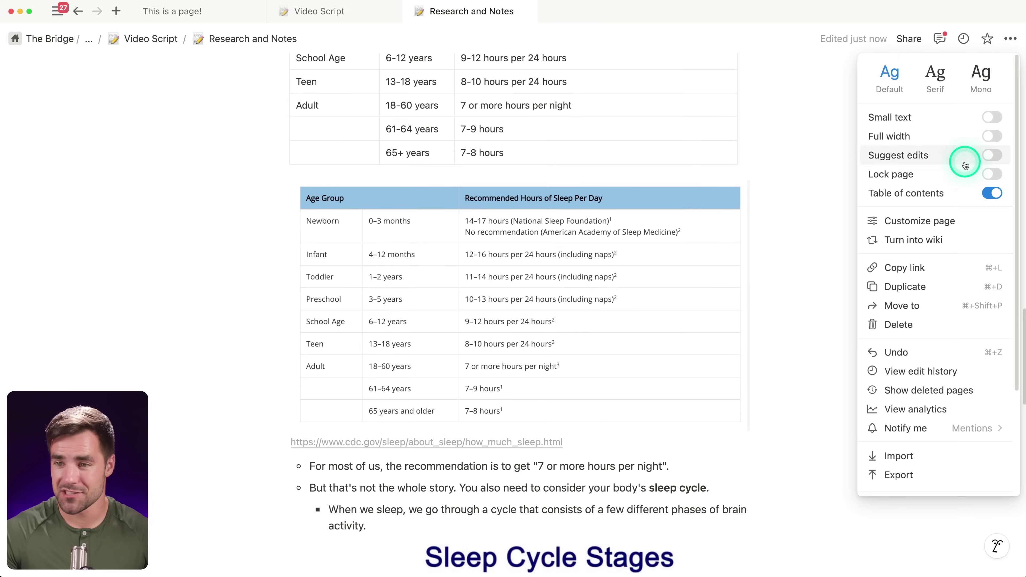
{"action": "left_click", "coordinate": [990, 154]}
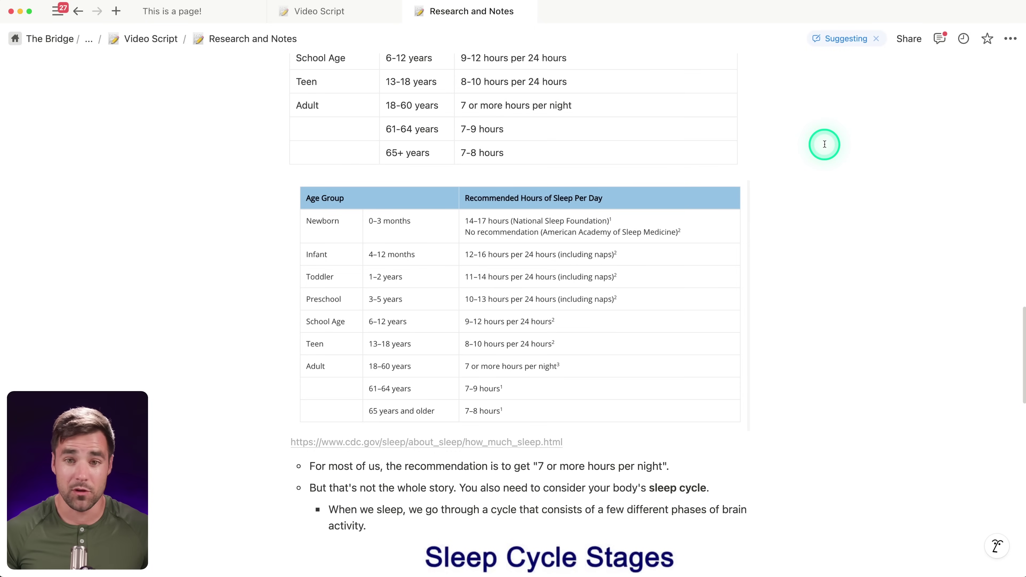
Step: Suggest deleting '7–9 hours' in the sleep table's 61-64 row
{"action": "scroll", "coordinate": [791, 226], "scroll_direction": "up", "scroll_amount": 5}
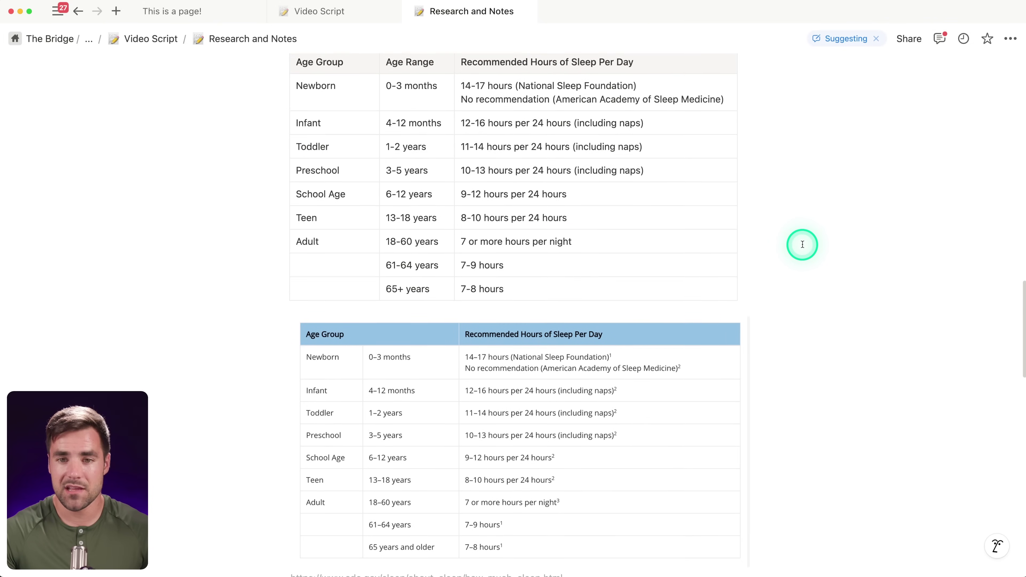
{"action": "left_click", "coordinate": [515, 278]}
{"action": "scroll", "coordinate": [768, 311], "scroll_direction": "up", "scroll_amount": 2}
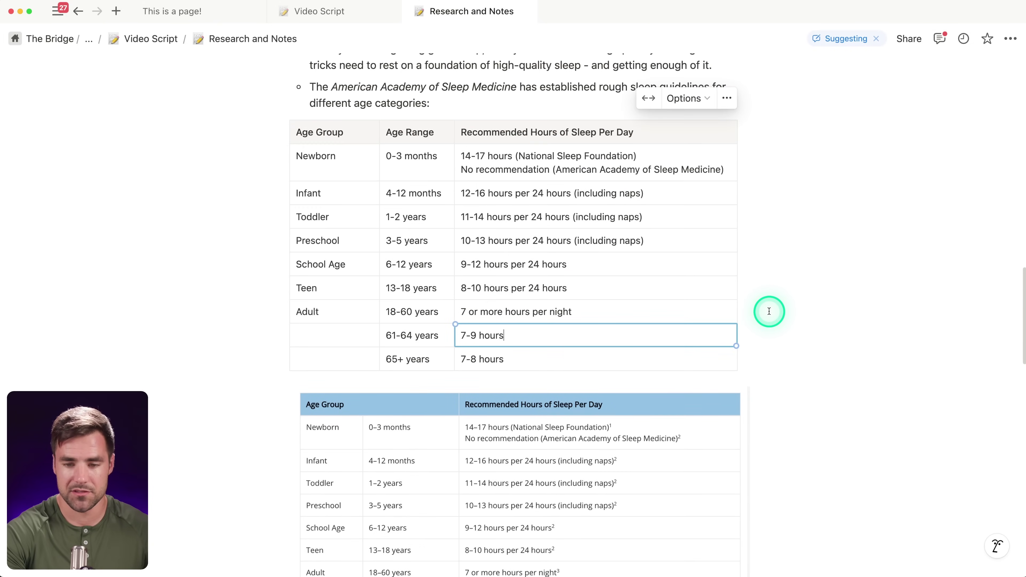
{"action": "key", "text": "BackSpace"}
{"action": "key", "text": "BackSpace"}
{"action": "key", "text": "BackSpace"}
{"action": "key", "text": "BackSpace"}
{"action": "key", "text": "BackSpace"}
{"action": "key", "text": "BackSpace"}
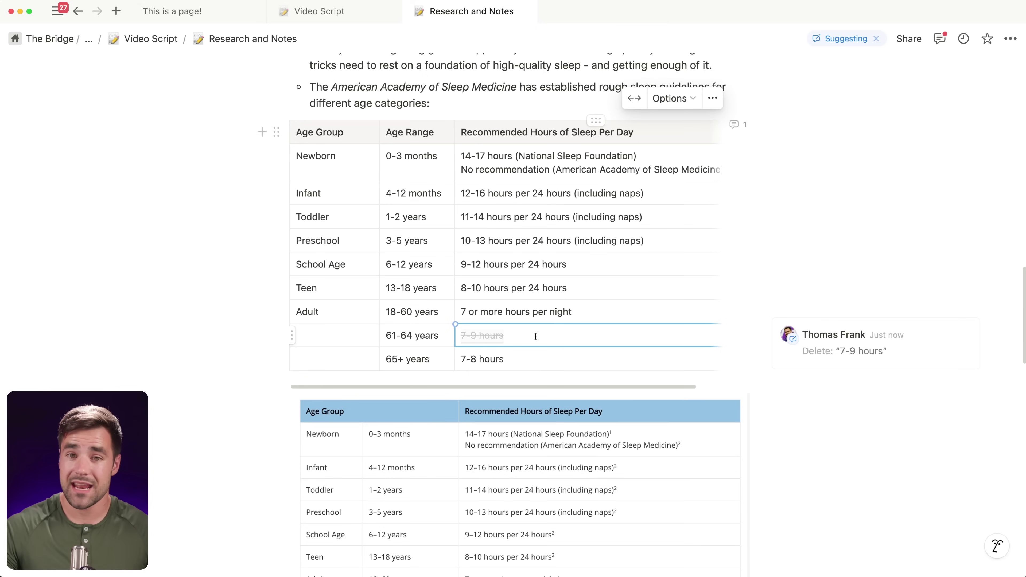
{"action": "left_click", "coordinate": [348, 11]}
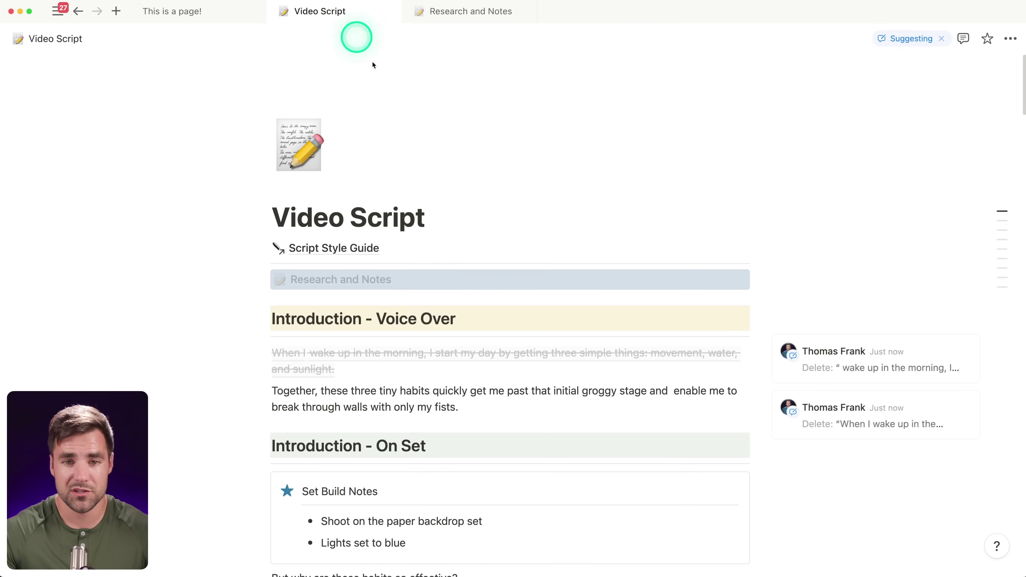
Step: Go back to the Video Script page and scroll down to the 8-entry B-Roll database
{"action": "left_click", "coordinate": [351, 289]}
{"action": "scroll", "coordinate": [799, 326], "scroll_direction": "down", "scroll_amount": 15}
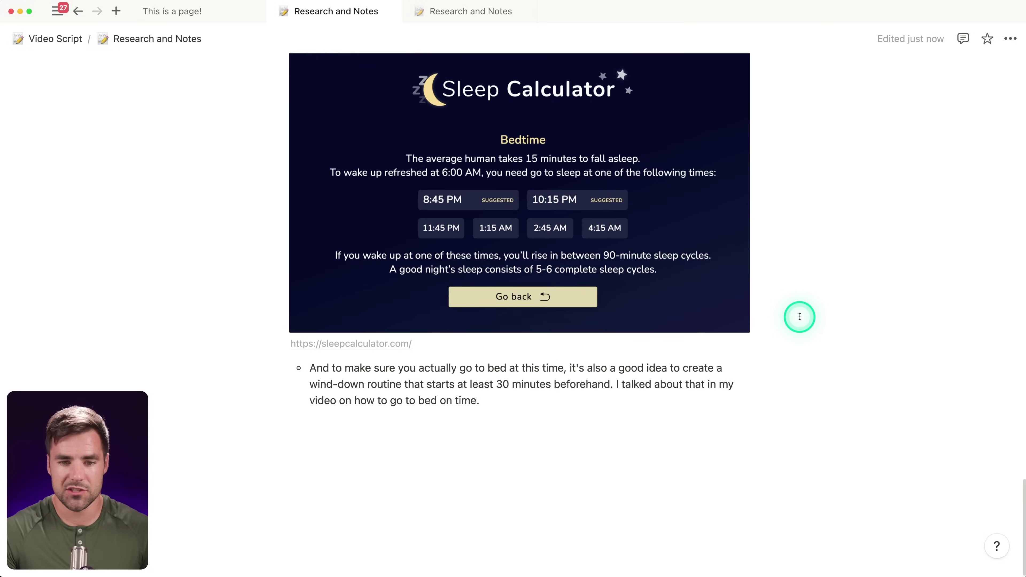
{"action": "key", "text": "super+bracketleft"}
{"action": "scroll", "coordinate": [792, 313], "scroll_direction": "down", "scroll_amount": 20}
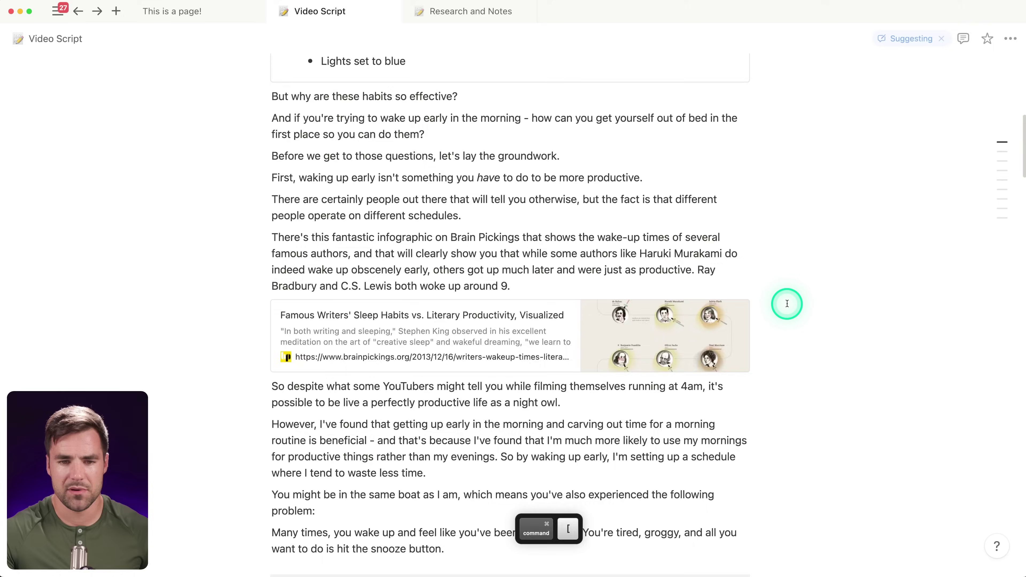
{"action": "scroll", "coordinate": [787, 309], "scroll_direction": "down", "scroll_amount": 20}
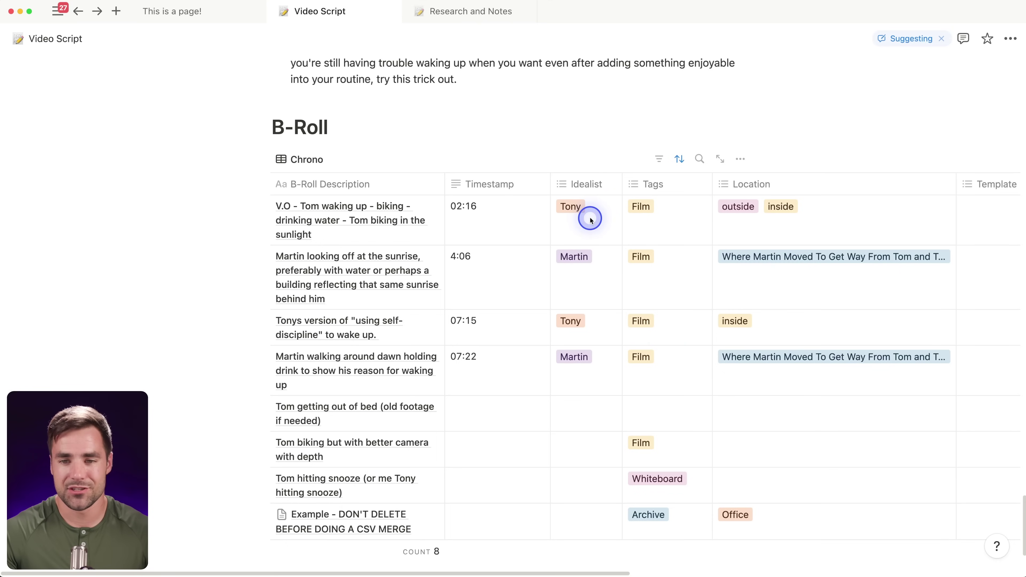
{"action": "mouse_move", "coordinate": [590, 220]}
{"action": "left_mouse_down"}
{"action": "mouse_move", "coordinate": [600, 204]}
{"action": "mouse_move", "coordinate": [589, 197]}
{"action": "mouse_move", "coordinate": [583, 219]}
{"action": "mouse_move", "coordinate": [678, 231]}
{"action": "mouse_move", "coordinate": [669, 220]}
{"action": "mouse_move", "coordinate": [677, 221]}
{"action": "left_mouse_up"}
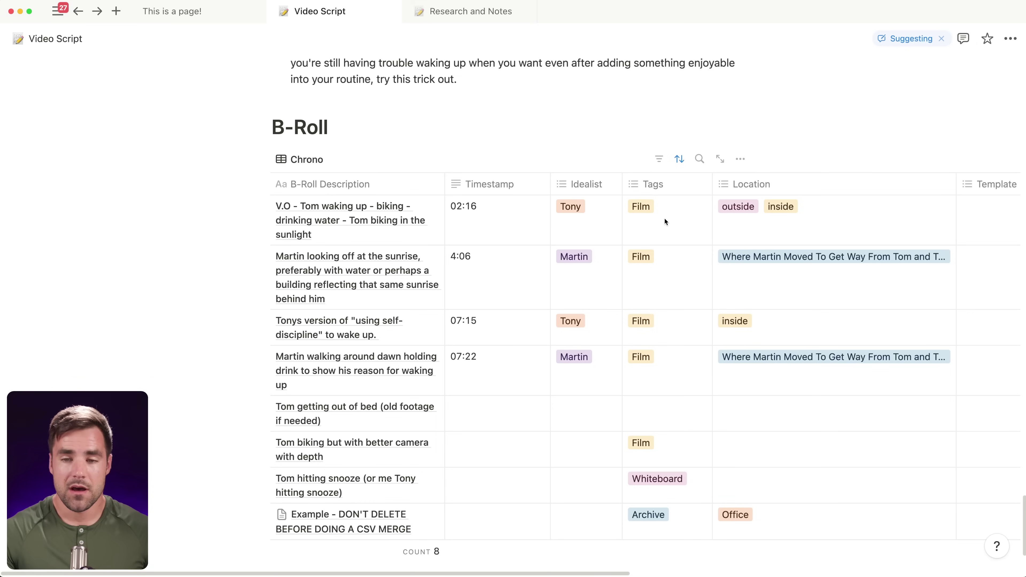
Step: Open the waking-up, biking and water B-Roll entry full page in suggesting mode, then return to Research and Notes
{"action": "mouse_move", "coordinate": [422, 210]}
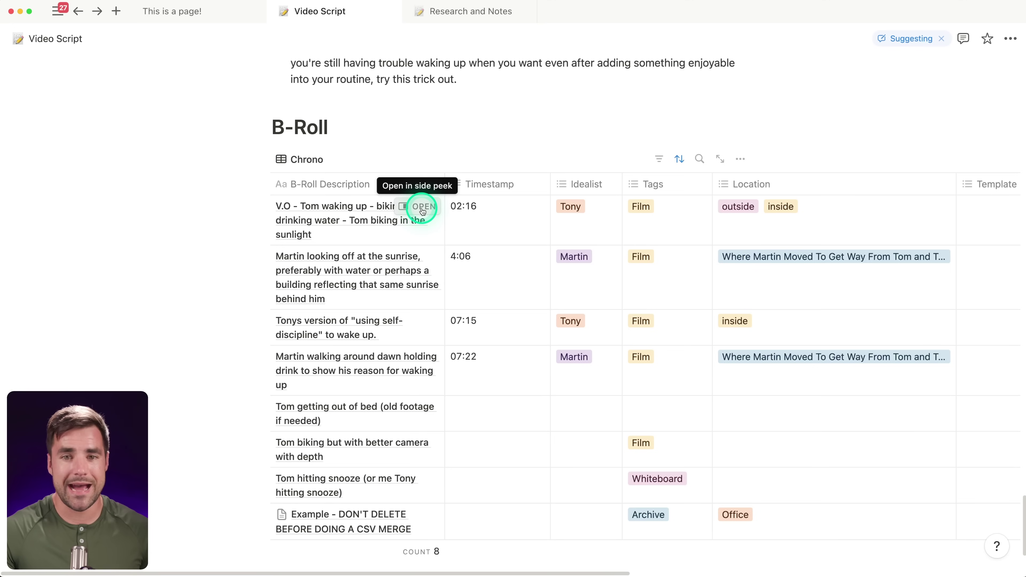
{"action": "left_click", "coordinate": [422, 208]}
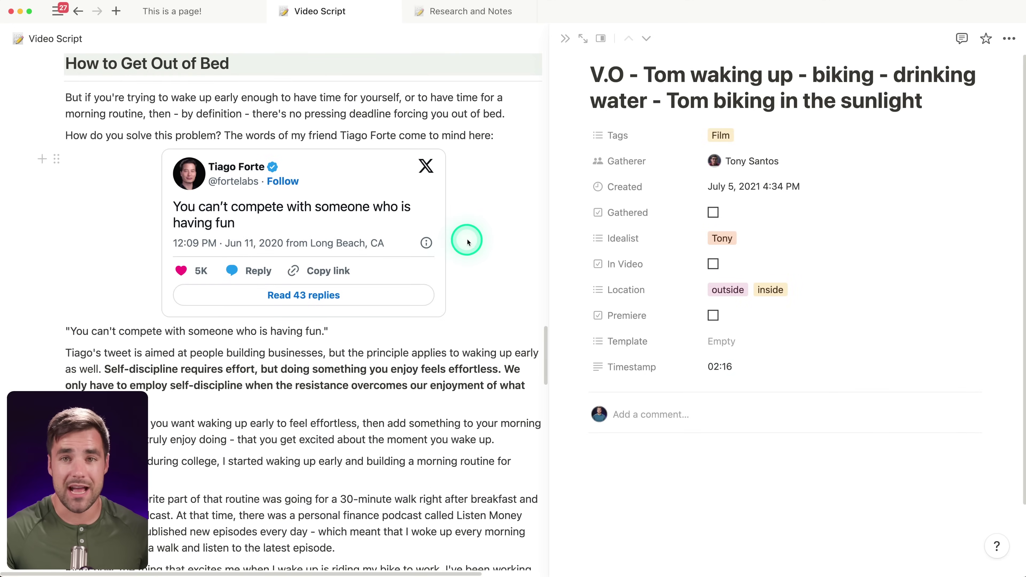
{"action": "left_click", "coordinate": [583, 38]}
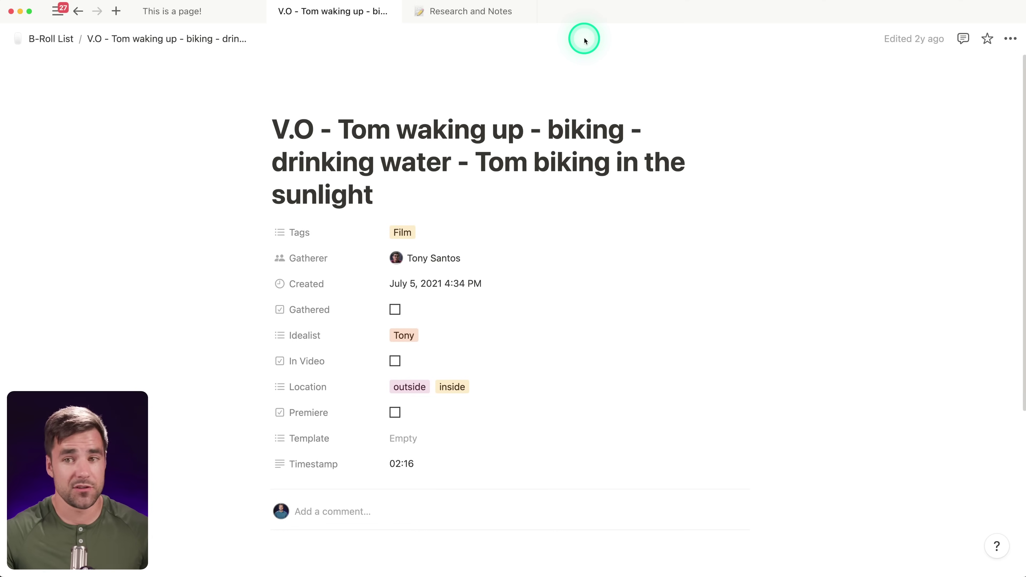
{"action": "left_click", "coordinate": [1010, 38]}
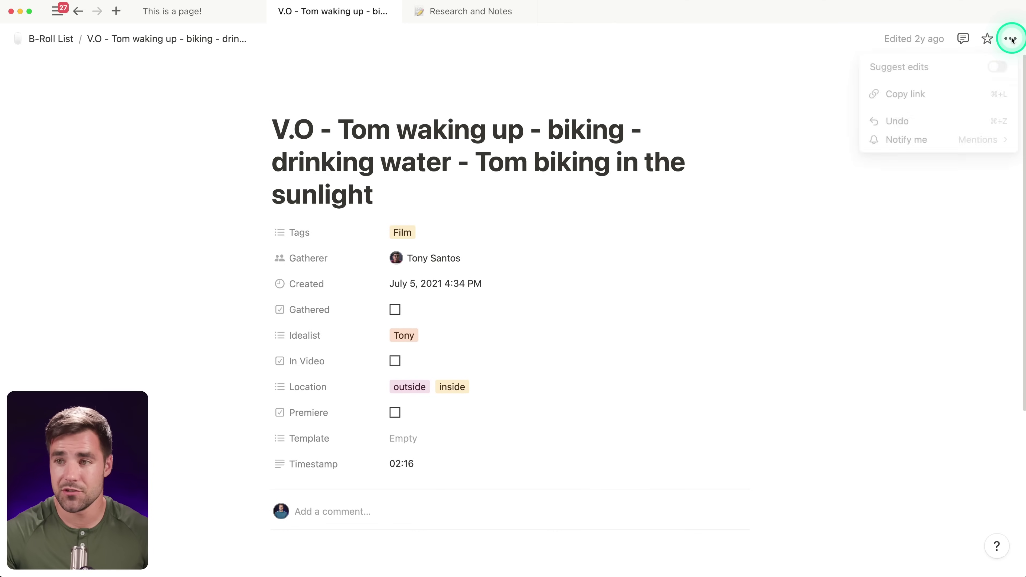
{"action": "left_click", "coordinate": [999, 71]}
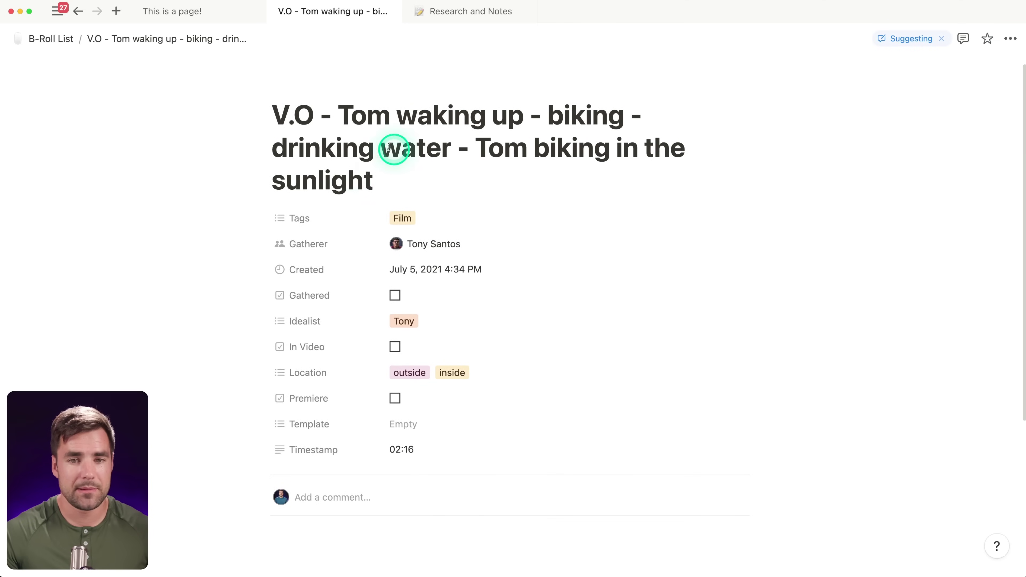
{"action": "scroll", "coordinate": [393, 165], "scroll_direction": "down", "scroll_amount": 5}
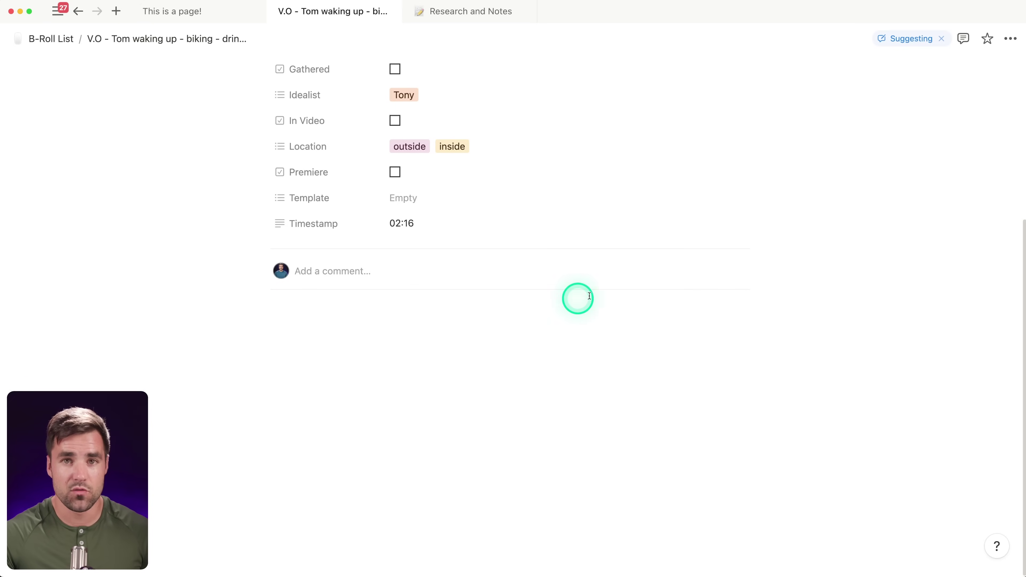
{"action": "left_click", "coordinate": [463, 12]}
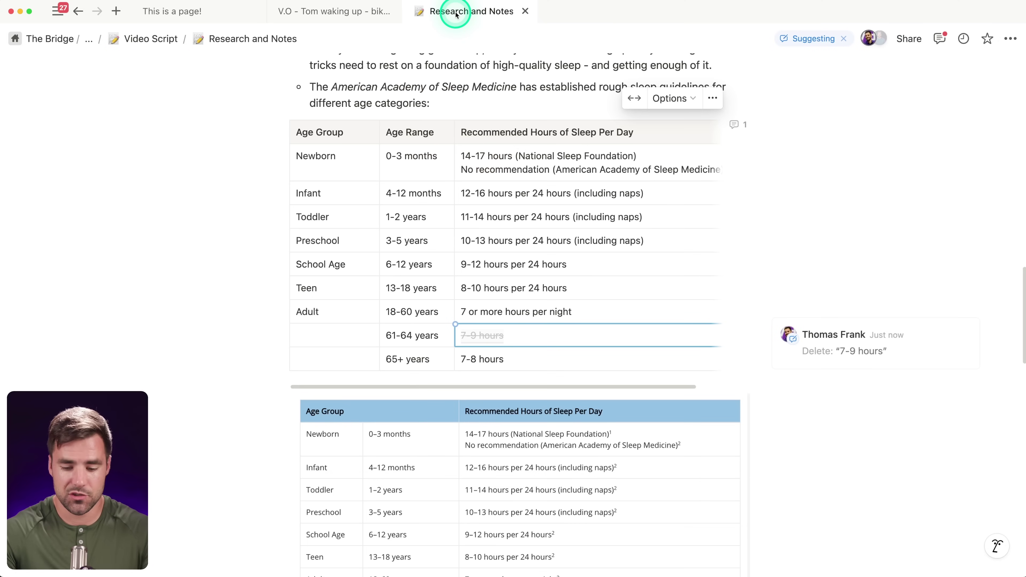
Step: Go back to the Video Script page and open the first B-Roll entry as a full page
{"action": "key", "text": "super+bracketleft"}
{"action": "scroll", "coordinate": [696, 270], "scroll_direction": "down", "scroll_amount": 20}
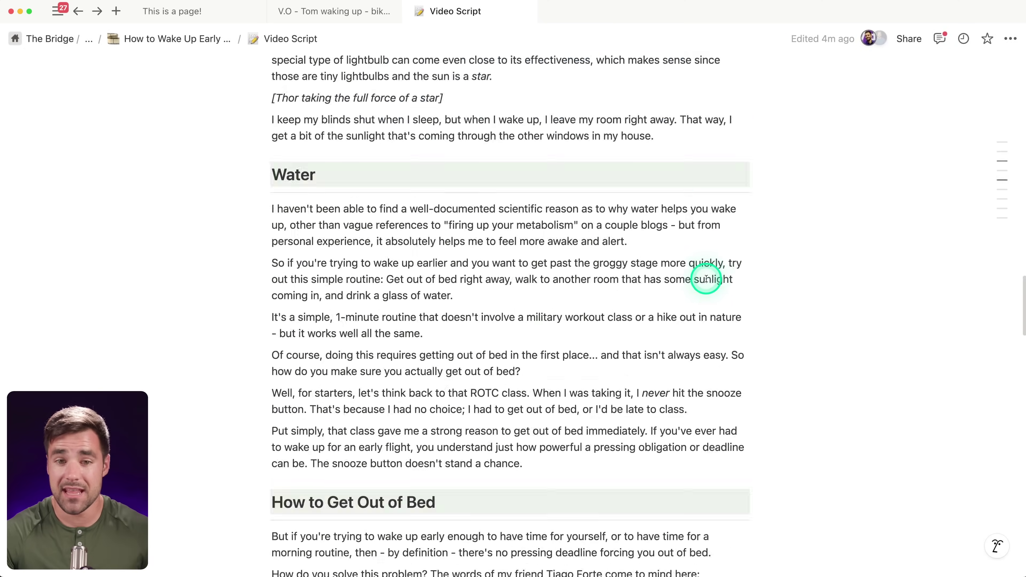
{"action": "scroll", "coordinate": [709, 280], "scroll_direction": "down", "scroll_amount": 15}
{"action": "scroll", "coordinate": [606, 267], "scroll_direction": "up", "scroll_amount": 3}
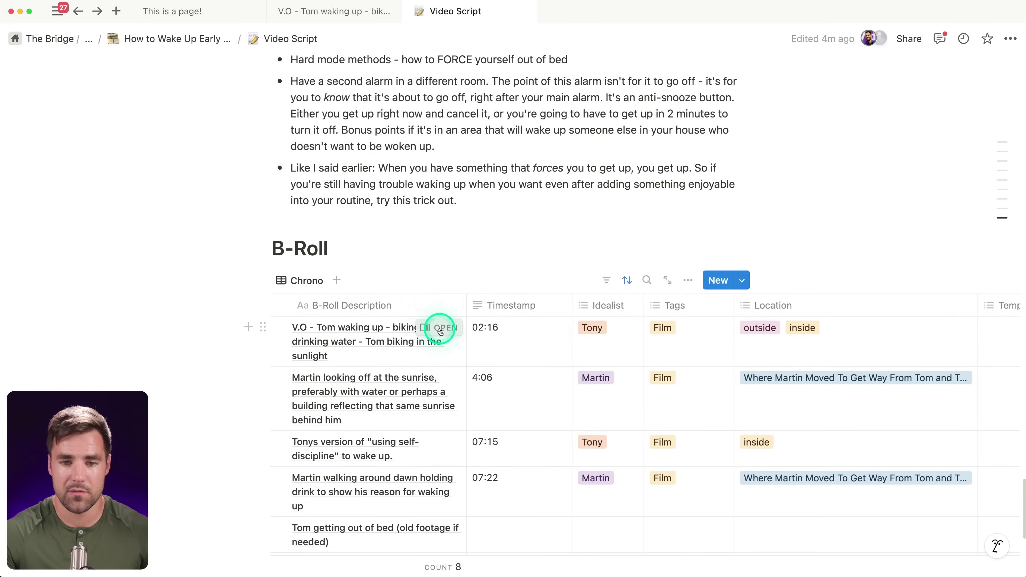
{"action": "left_click", "coordinate": [438, 328]}
{"action": "left_click", "coordinate": [568, 39]}
{"action": "scroll", "coordinate": [476, 452], "scroll_direction": "down", "scroll_amount": 10}
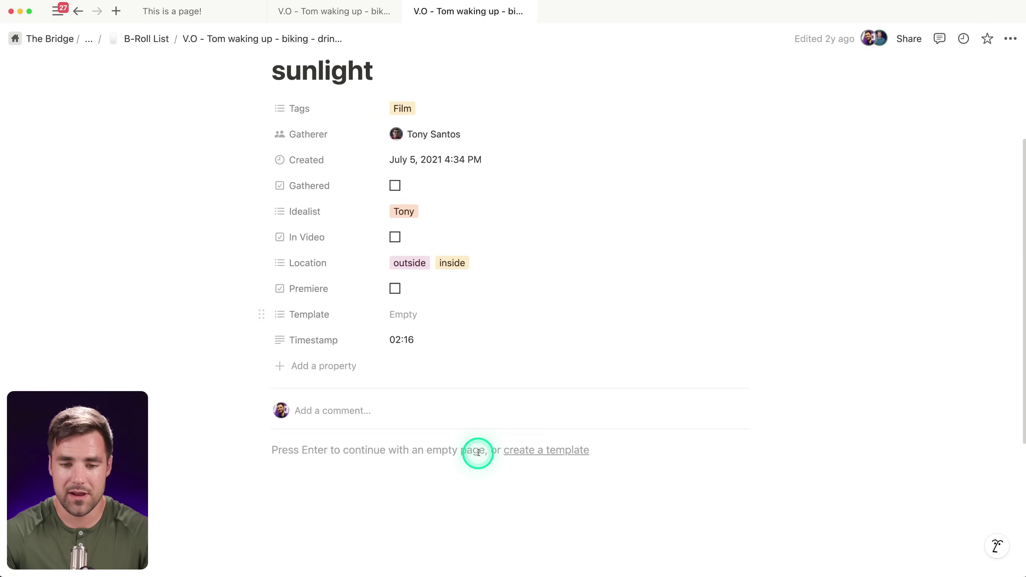
Step: Type '.' into the entry's empty body, then place the cursor below it in the guest's view
{"action": "left_click", "coordinate": [355, 308]}
{"action": "type", "text": "."}
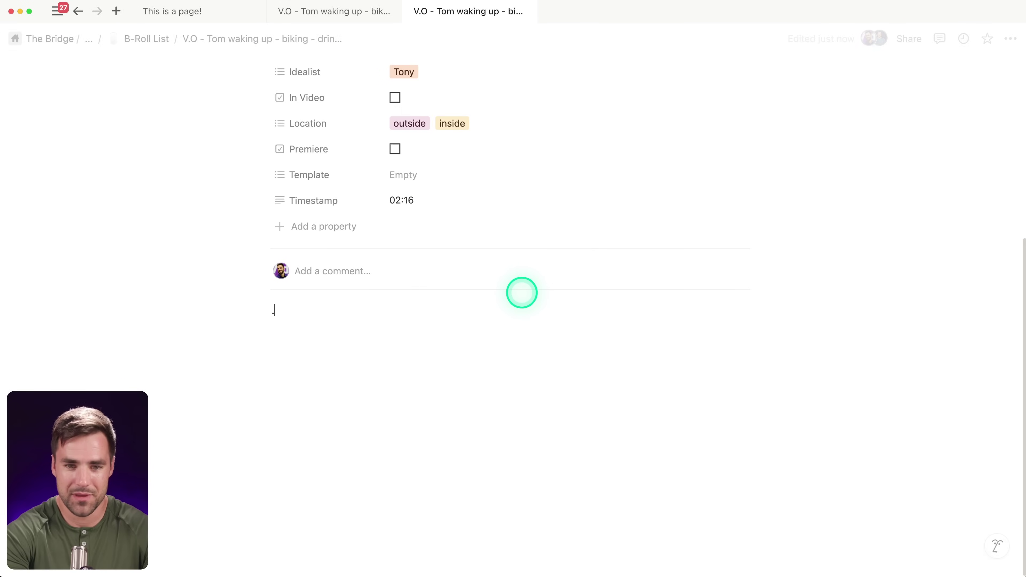
{"action": "left_click", "coordinate": [355, 14]}
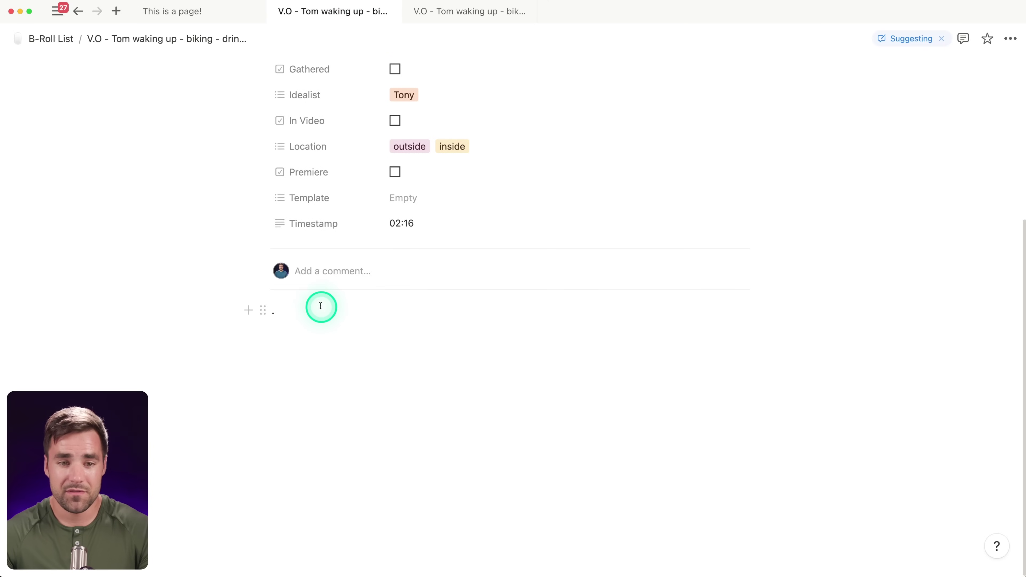
{"action": "left_click", "coordinate": [248, 310]}
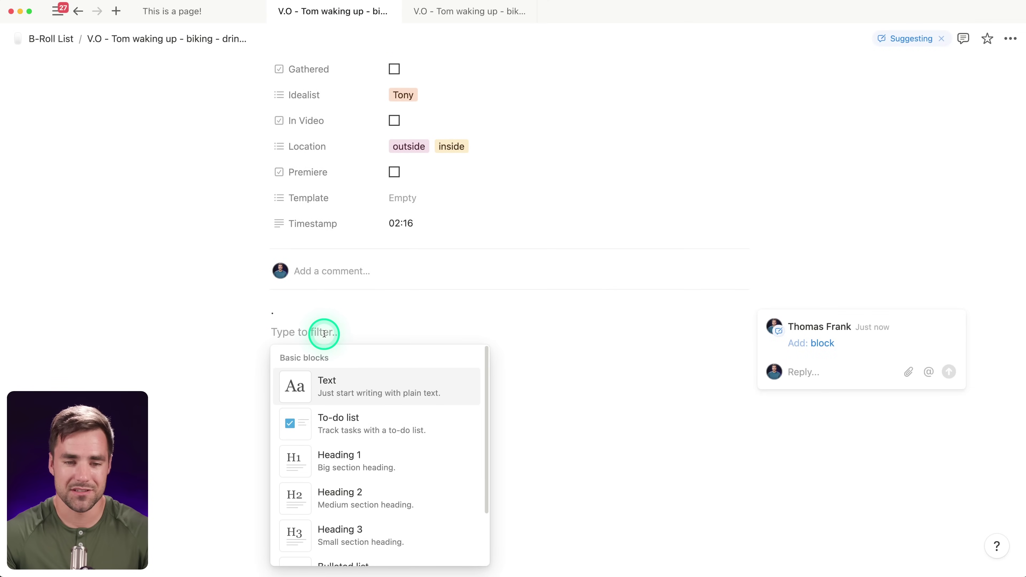
Step: As guest, suggest a 'llamas' line under the period, then accept it in the owner's view
{"action": "type", "text": "llama"}
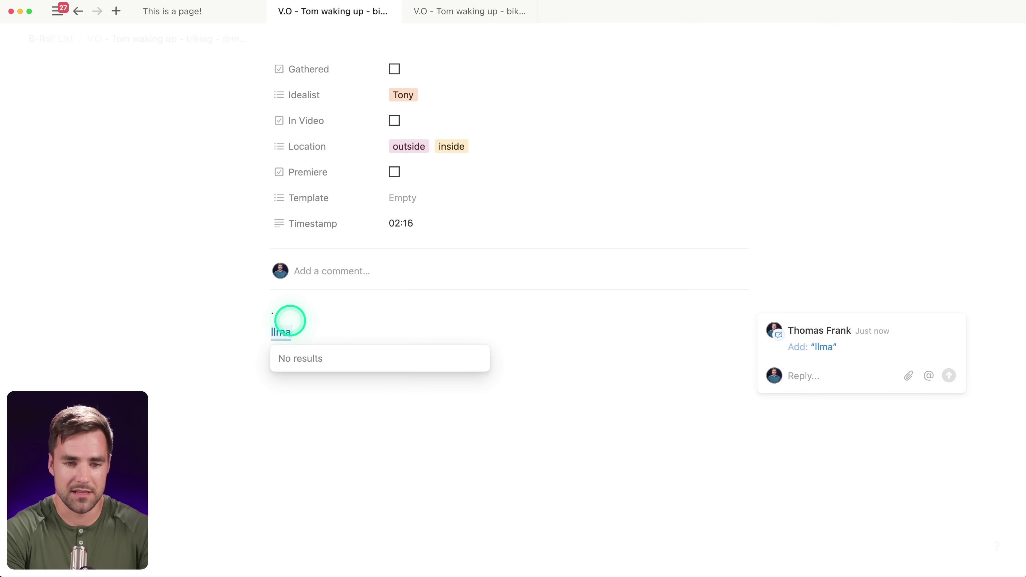
{"action": "type", "text": "s"}
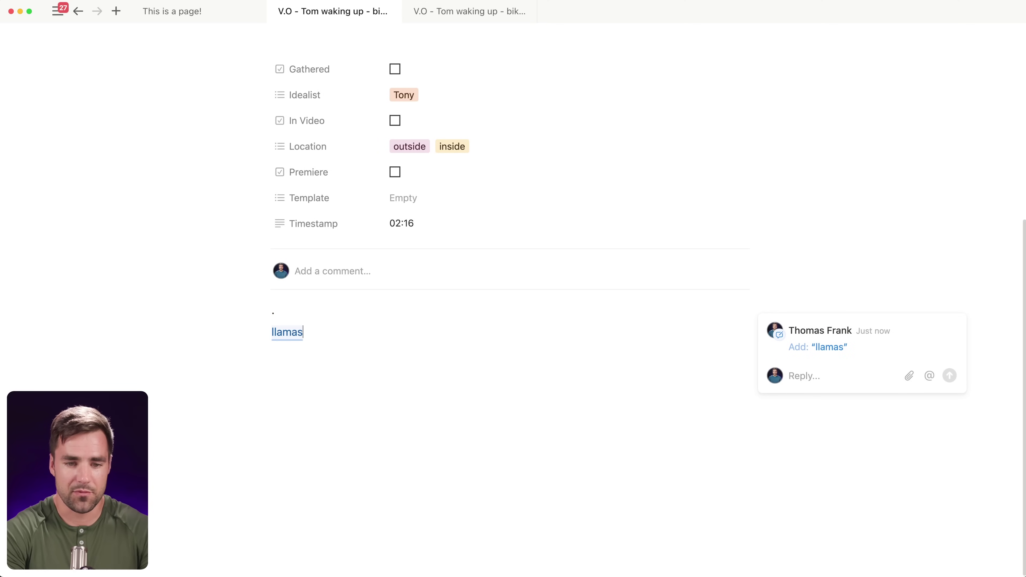
{"action": "left_click", "coordinate": [456, 13]}
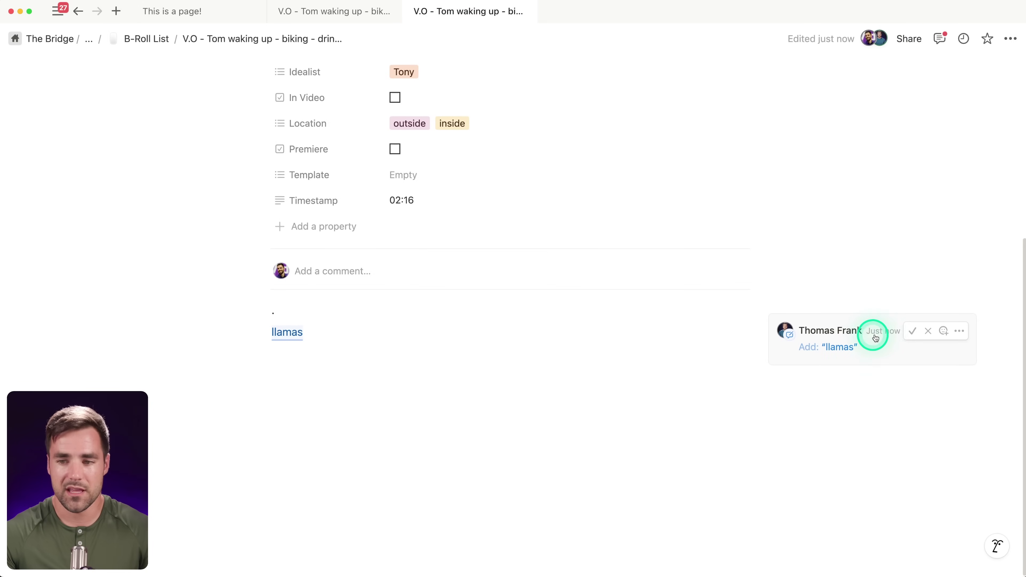
{"action": "left_click", "coordinate": [910, 333]}
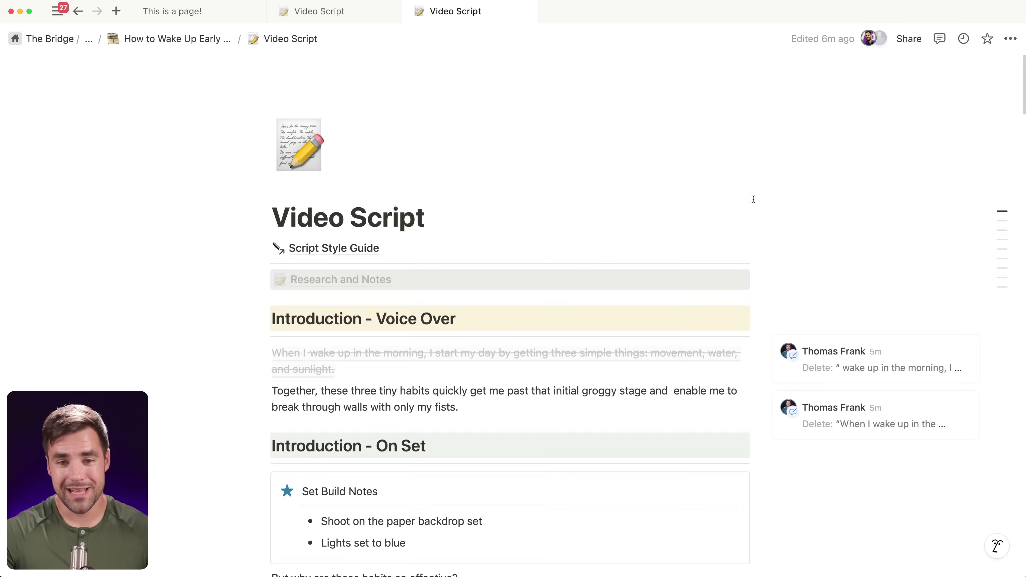
Step: Delete both Set Build Notes bullets and the divider, leaving only the callout title
{"action": "scroll", "coordinate": [752, 199], "scroll_direction": "down", "scroll_amount": 5}
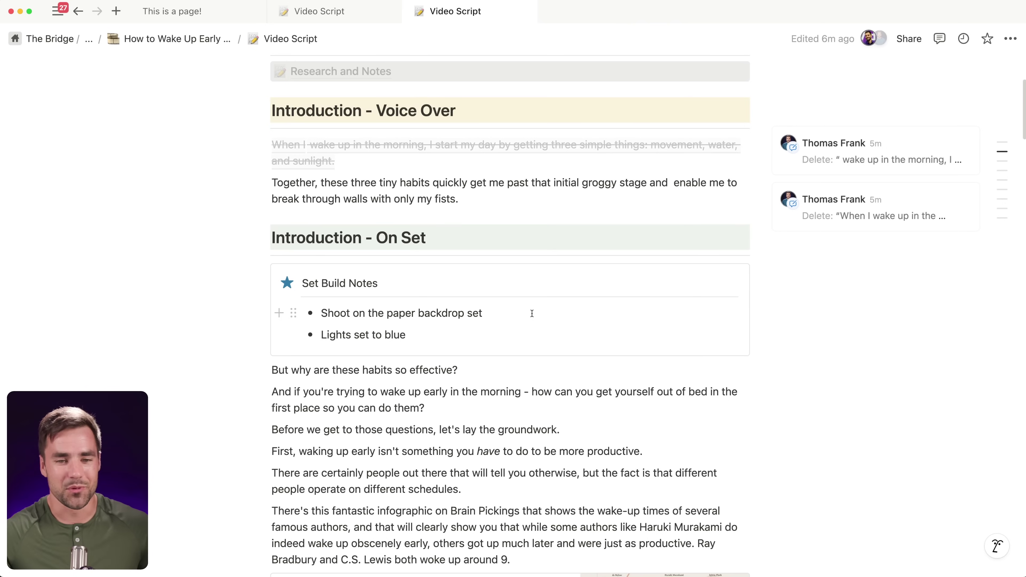
{"action": "left_click", "coordinate": [500, 311]}
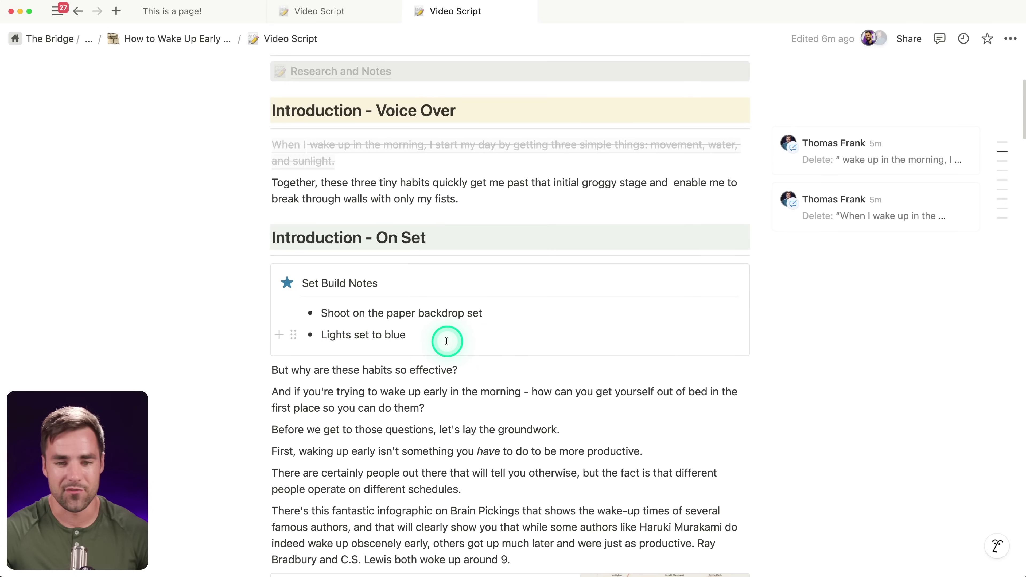
{"action": "left_click_drag", "start_coordinate": [446, 341], "coordinate": [320, 288]}
{"action": "key", "text": "BackSpace"}
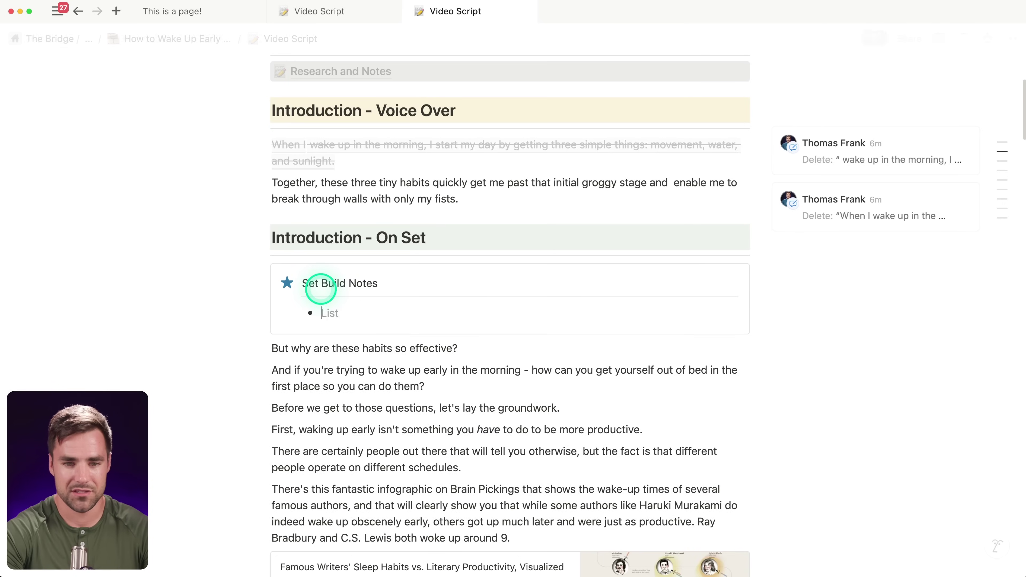
{"action": "key", "text": "Return"}
{"action": "left_click", "coordinate": [323, 298]}
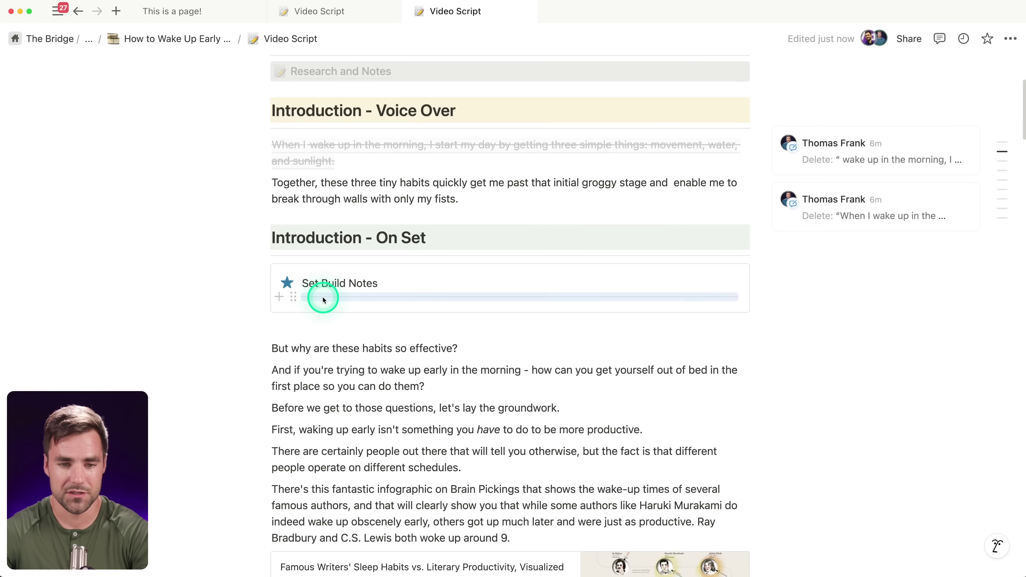
{"action": "key", "text": "BackSpace"}
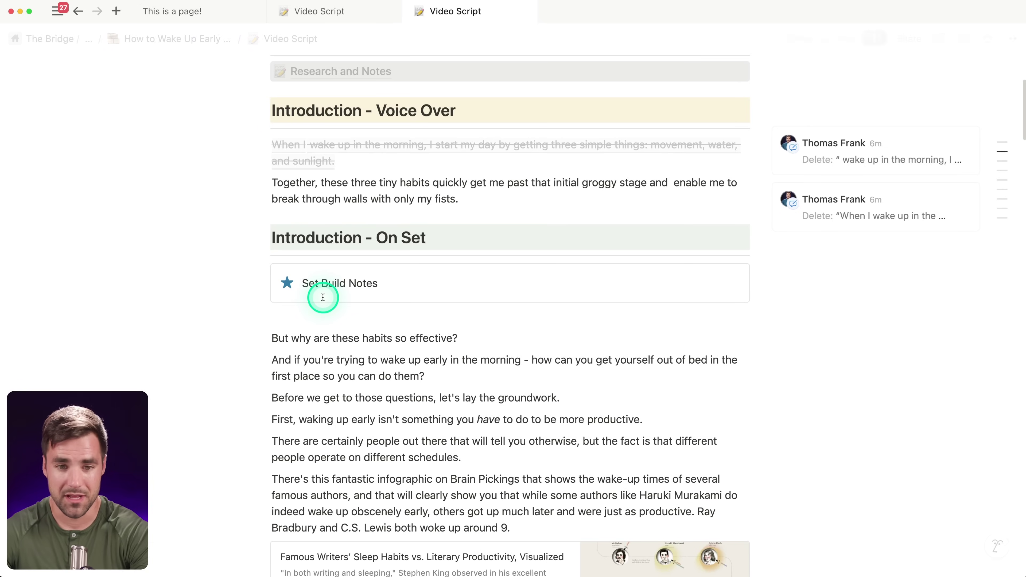
{"action": "left_click", "coordinate": [310, 12]}
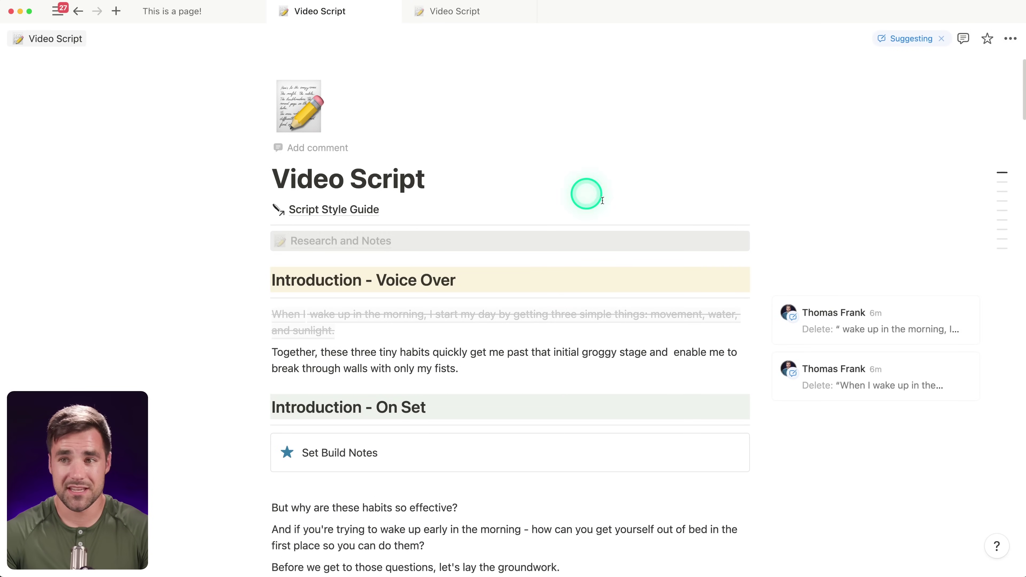
Step: In the guest's suggesting-mode Video Script tab, click into the emptied Set Build Notes callout
{"action": "scroll", "coordinate": [738, 213], "scroll_direction": "down", "scroll_amount": 4}
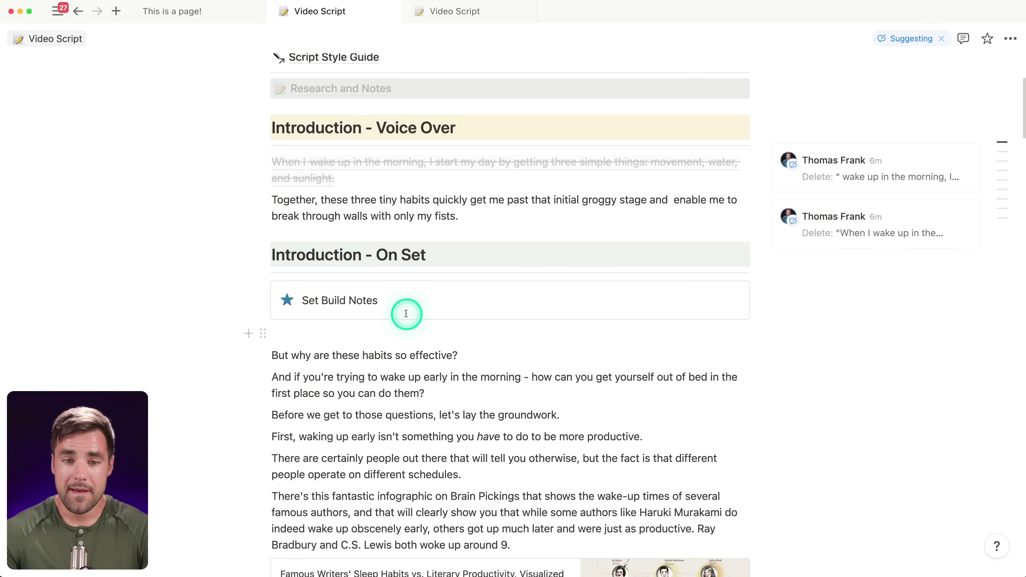
{"action": "left_click", "coordinate": [380, 300]}
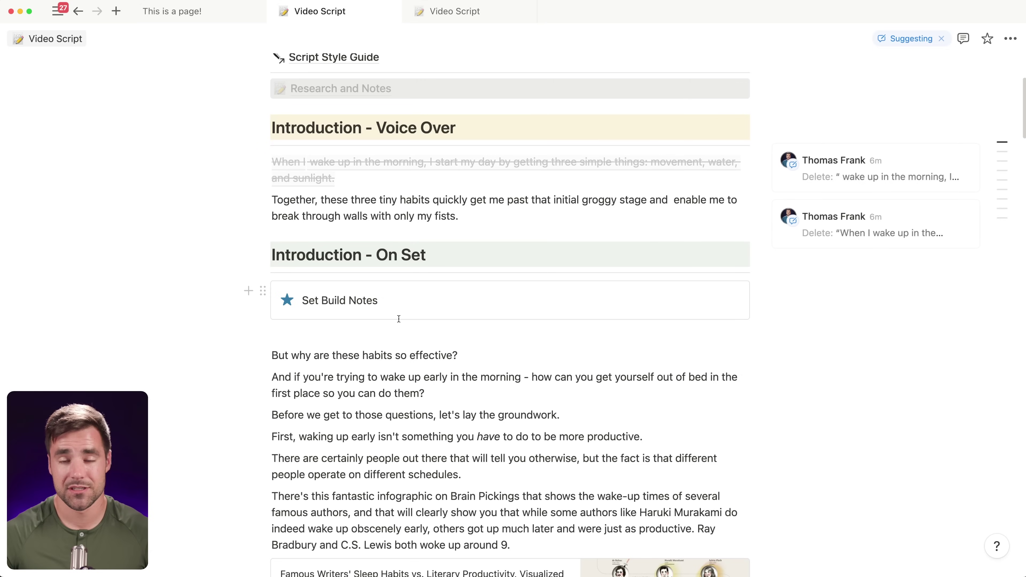
{"action": "scroll", "coordinate": [451, 198], "scroll_direction": "up", "scroll_amount": 5}
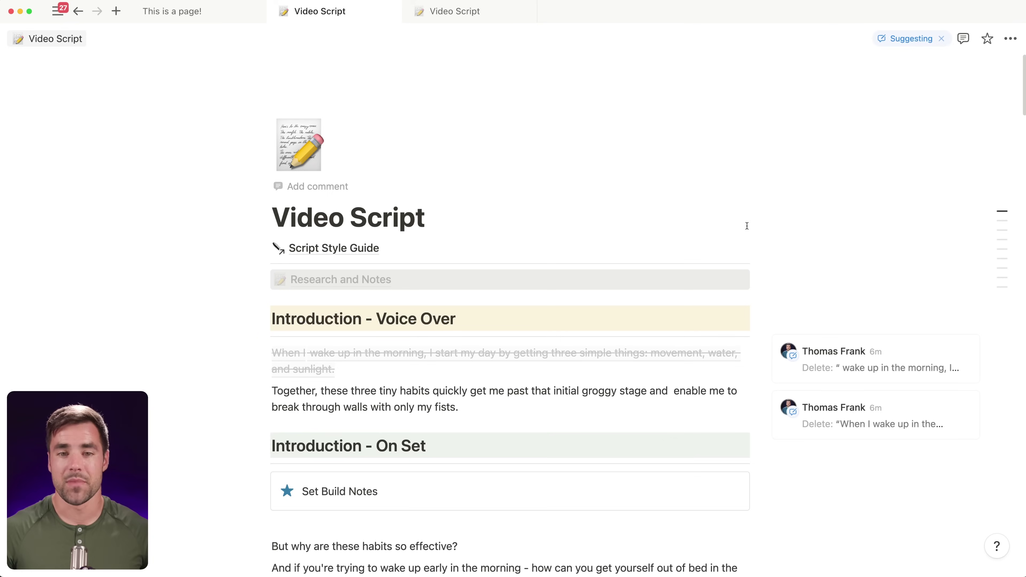
Step: Switch to the owner's Video Script tab and review its pending deletion suggestions
{"action": "key", "text": "ctrl+Tab"}
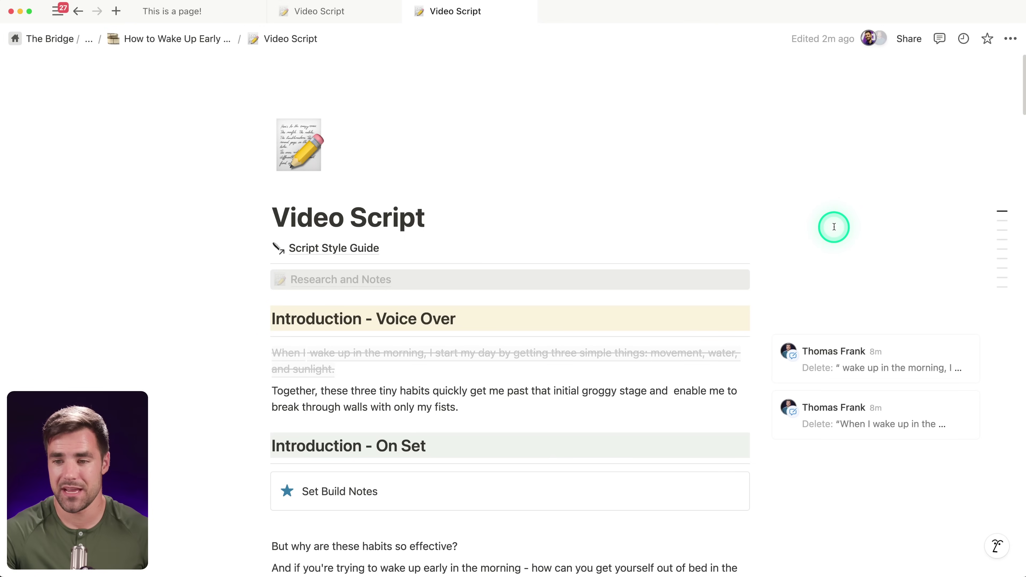
{"action": "scroll", "coordinate": [831, 225], "scroll_direction": "down", "scroll_amount": 5}
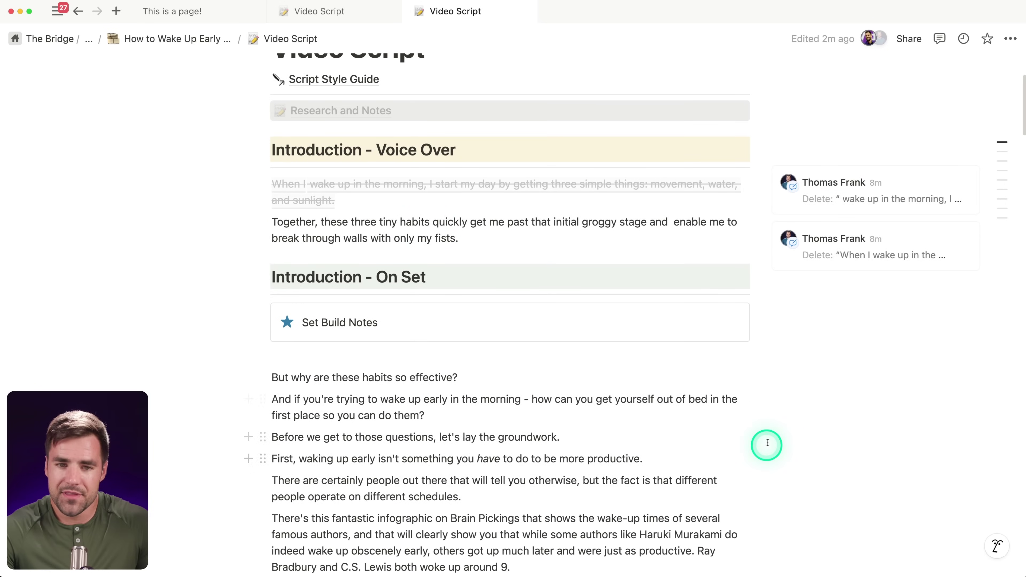
{"action": "scroll", "coordinate": [646, 410], "scroll_direction": "down", "scroll_amount": 1}
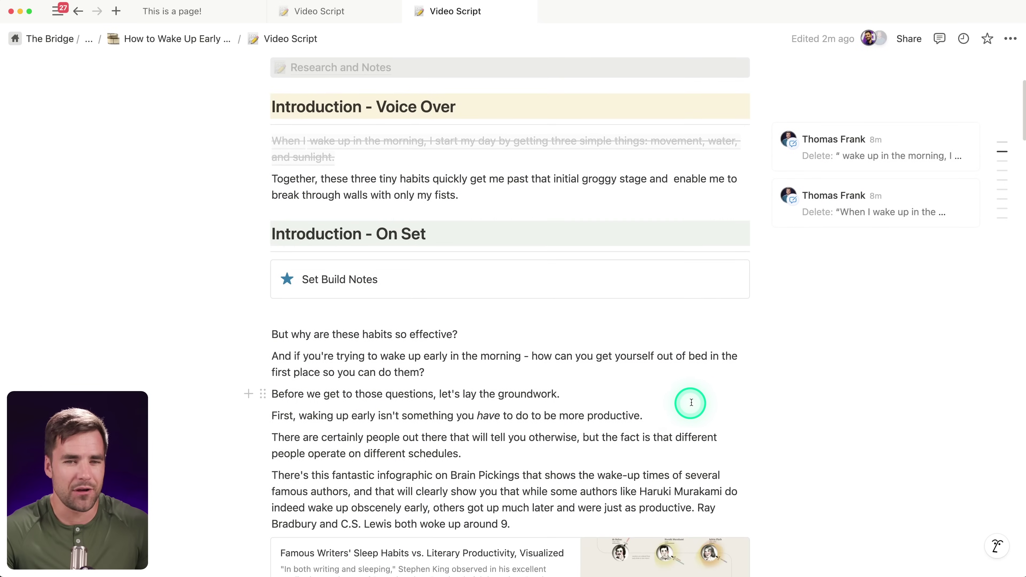
{"action": "scroll", "coordinate": [686, 400], "scroll_direction": "up", "scroll_amount": 6}
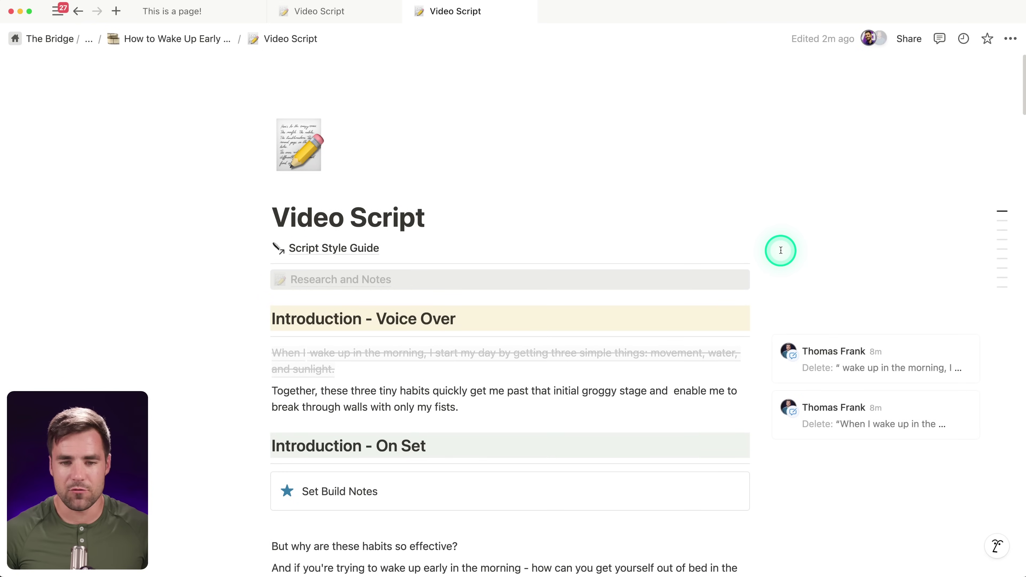
{"action": "left_click", "coordinate": [780, 250]}
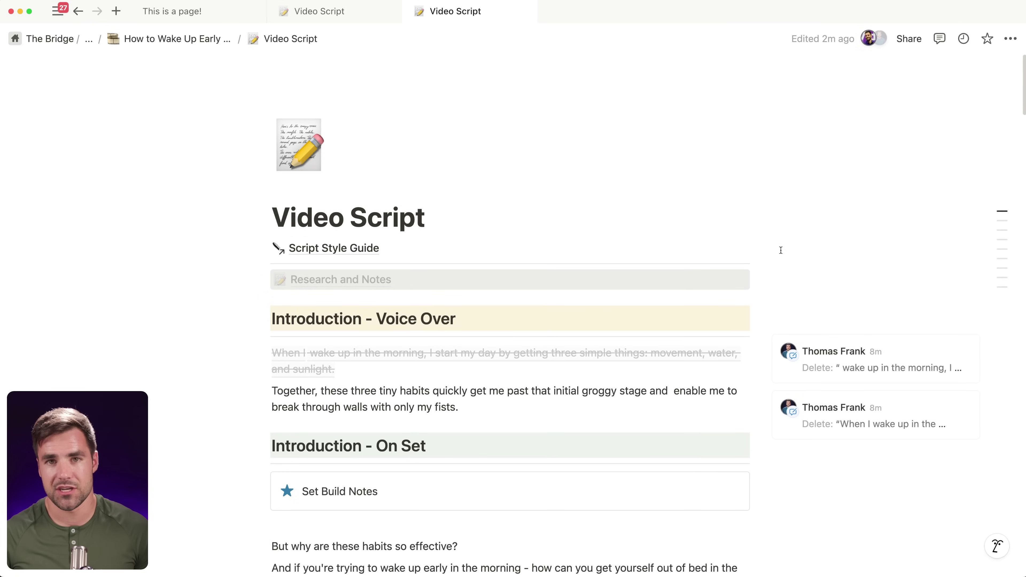
Step: Check the Suggest edits setting in the page menu, then scroll down to the B-Roll database
{"action": "left_click", "coordinate": [1007, 42]}
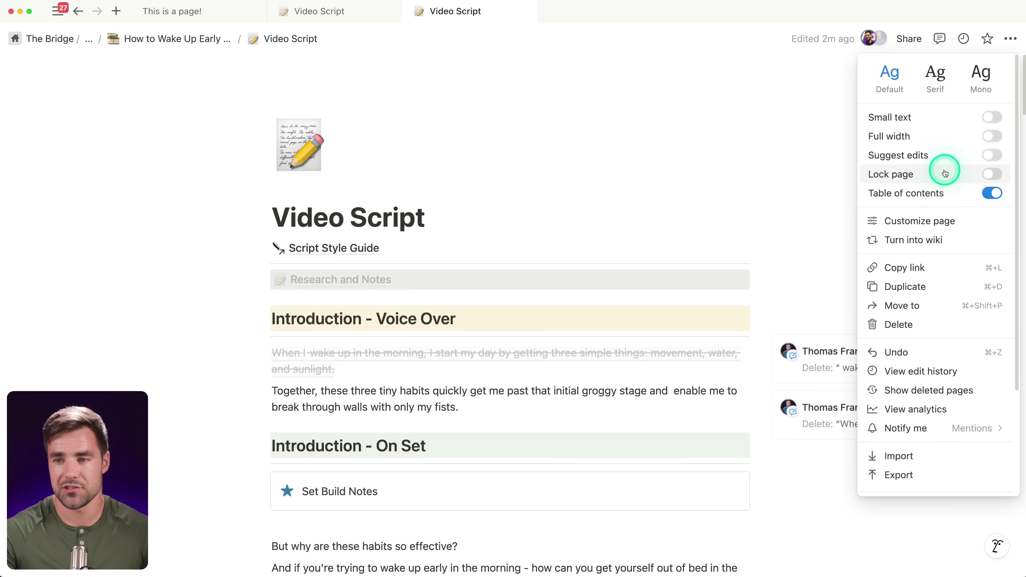
{"action": "left_click", "coordinate": [763, 144]}
{"action": "scroll", "coordinate": [775, 319], "scroll_direction": "down", "scroll_amount": 3}
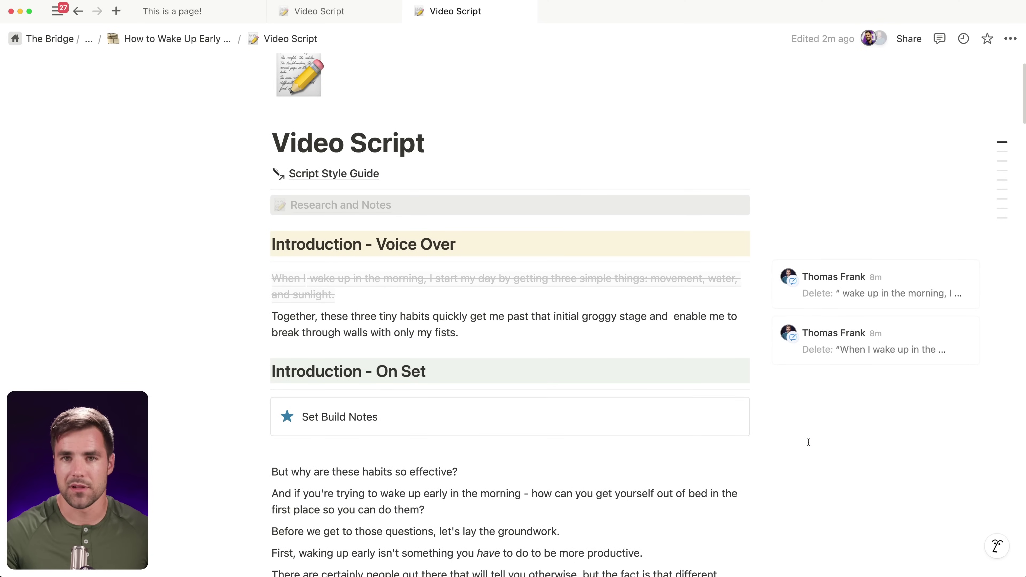
{"action": "scroll", "coordinate": [808, 442], "scroll_direction": "down", "scroll_amount": 20}
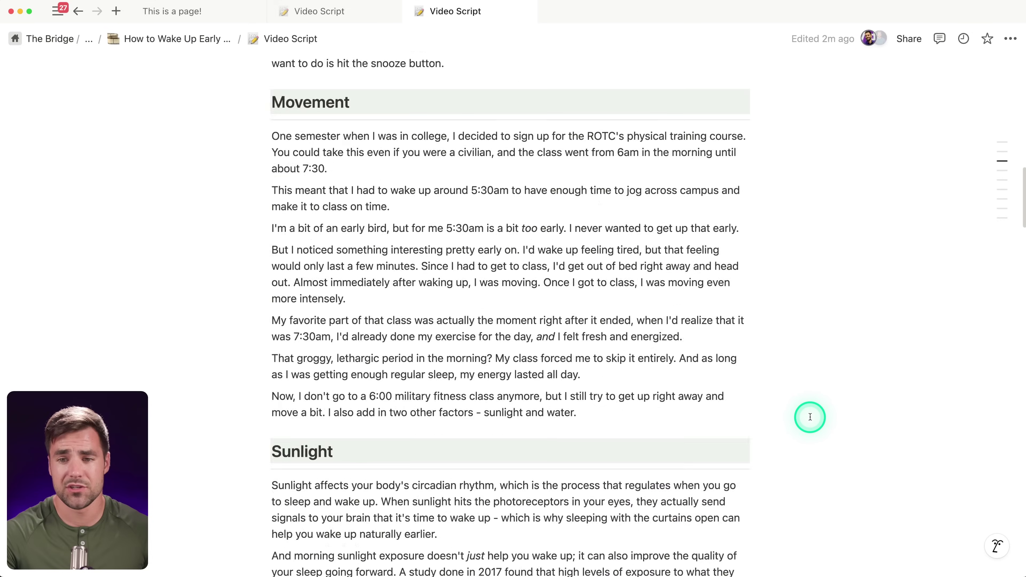
{"action": "scroll", "coordinate": [809, 416], "scroll_direction": "down", "scroll_amount": 15}
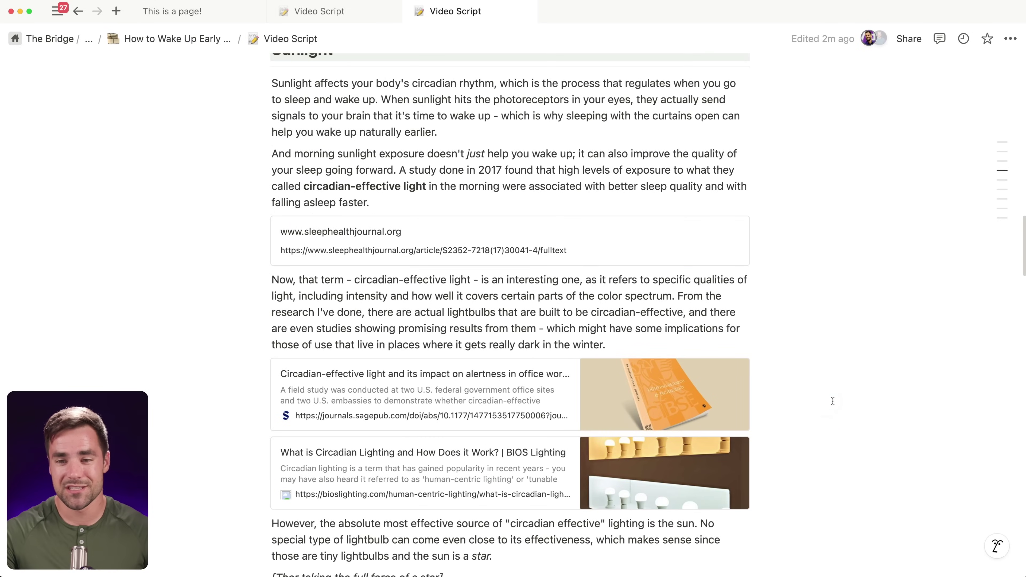
{"action": "scroll", "coordinate": [832, 401], "scroll_direction": "down", "scroll_amount": 20}
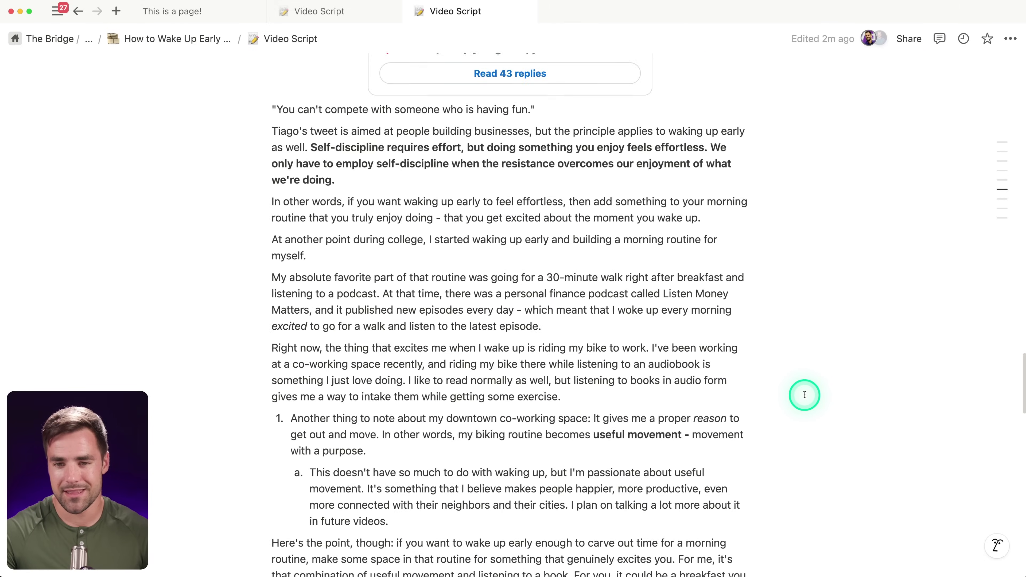
{"action": "scroll", "coordinate": [804, 395], "scroll_direction": "down", "scroll_amount": 20}
{"action": "scroll", "coordinate": [826, 400], "scroll_direction": "up", "scroll_amount": 3}
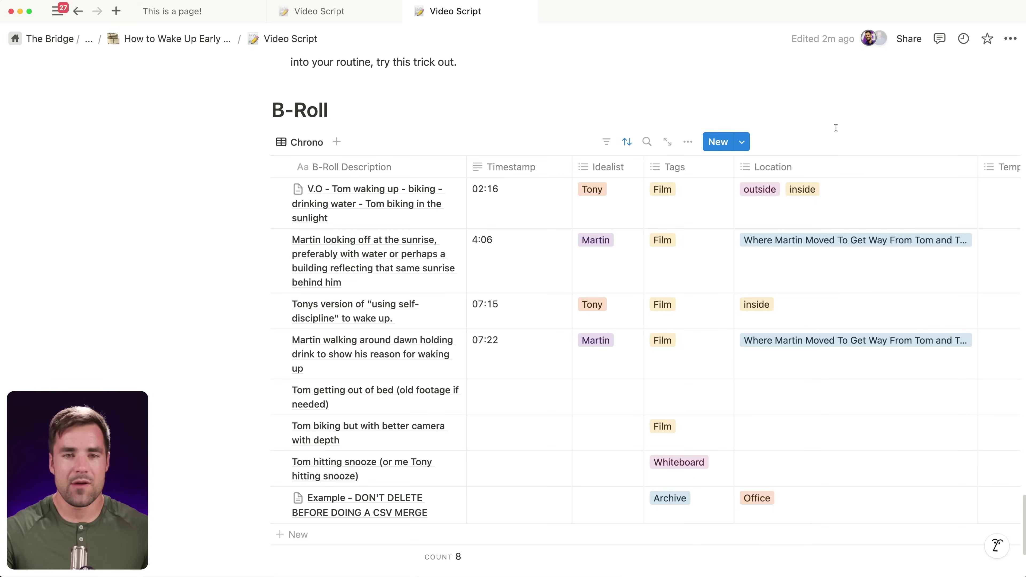
{"action": "scroll", "coordinate": [832, 127], "scroll_direction": "down", "scroll_amount": 1}
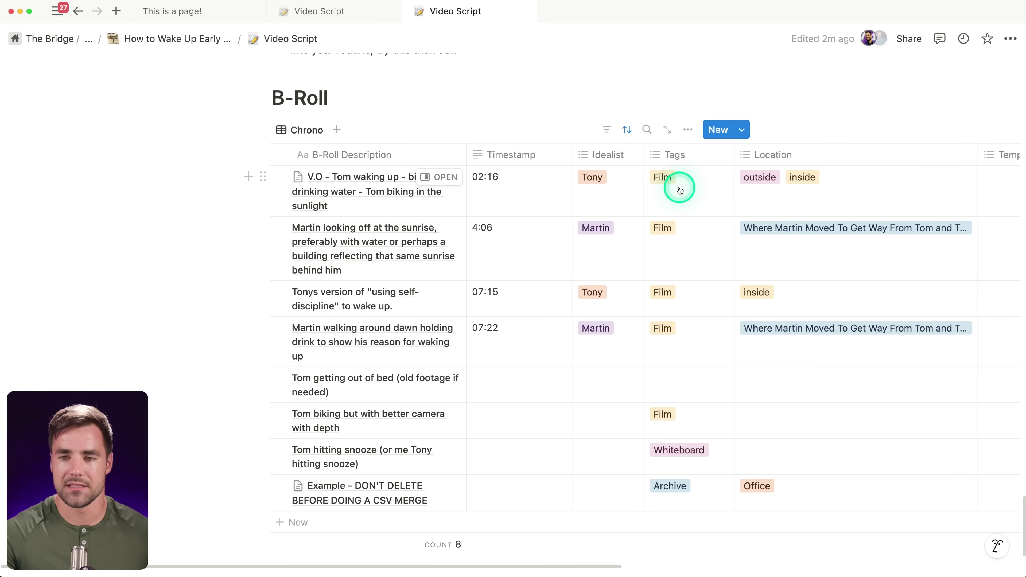
{"action": "scroll", "coordinate": [702, 242], "scroll_direction": "up", "scroll_amount": 2}
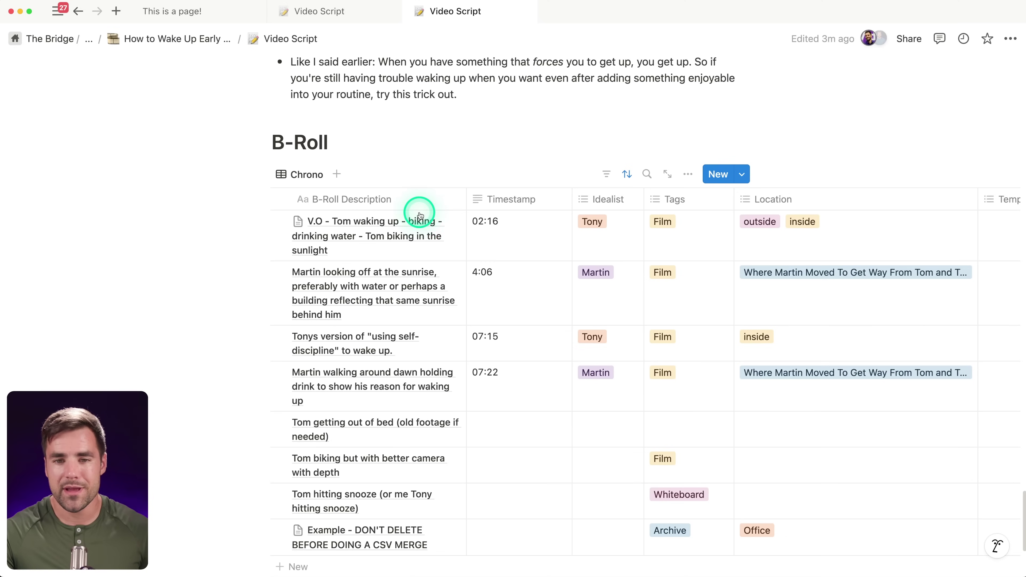
{"action": "left_click", "coordinate": [438, 221]}
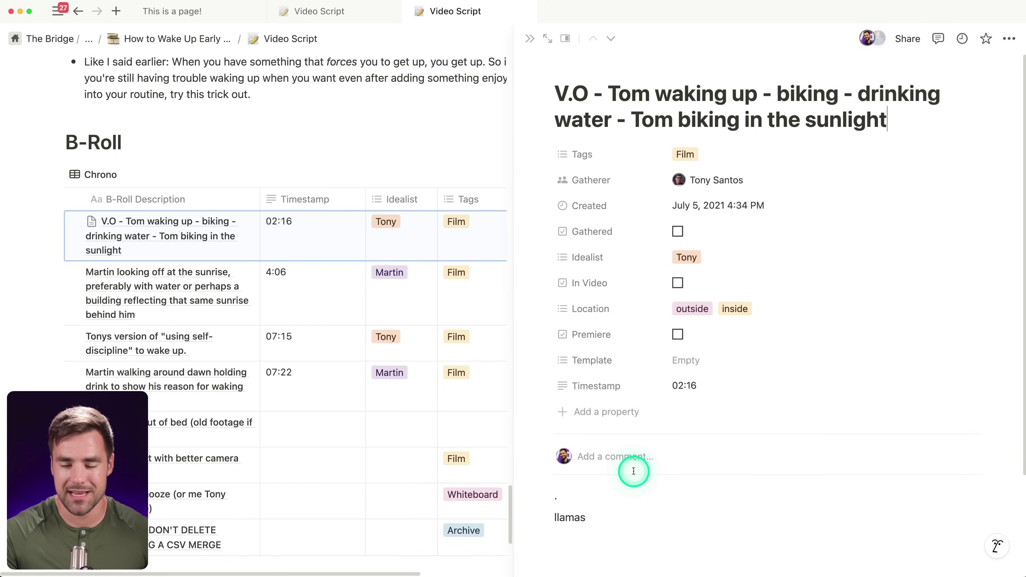
{"action": "left_click", "coordinate": [531, 39]}
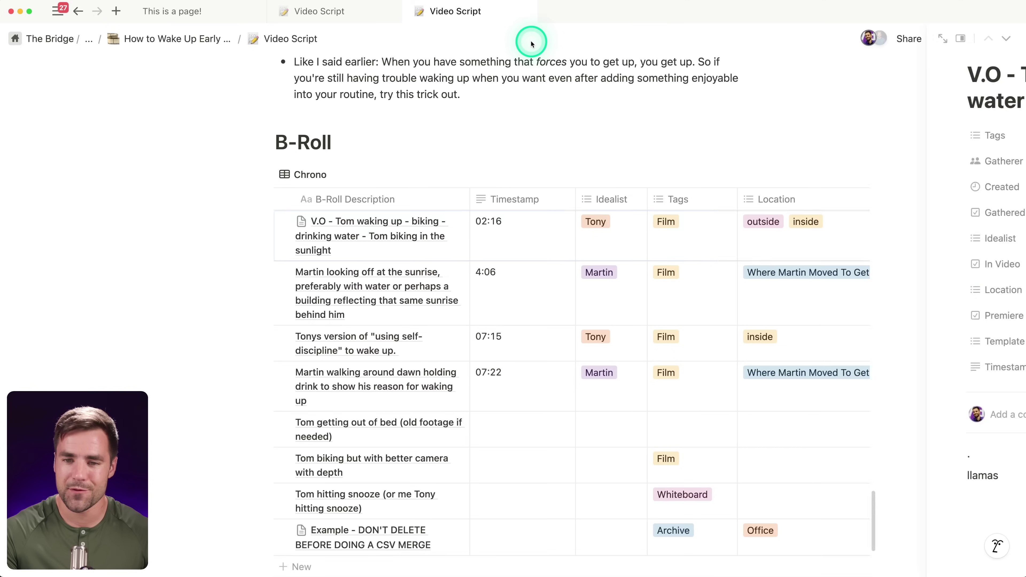
{"action": "scroll", "coordinate": [630, 150], "scroll_direction": "down", "scroll_amount": 1}
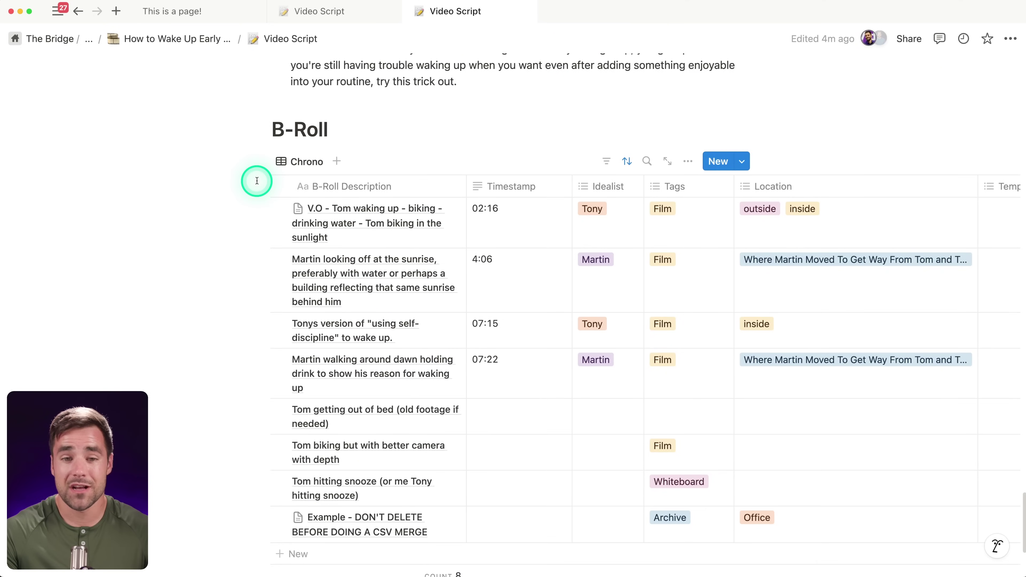
{"action": "scroll", "coordinate": [258, 180], "scroll_direction": "down", "scroll_amount": 1}
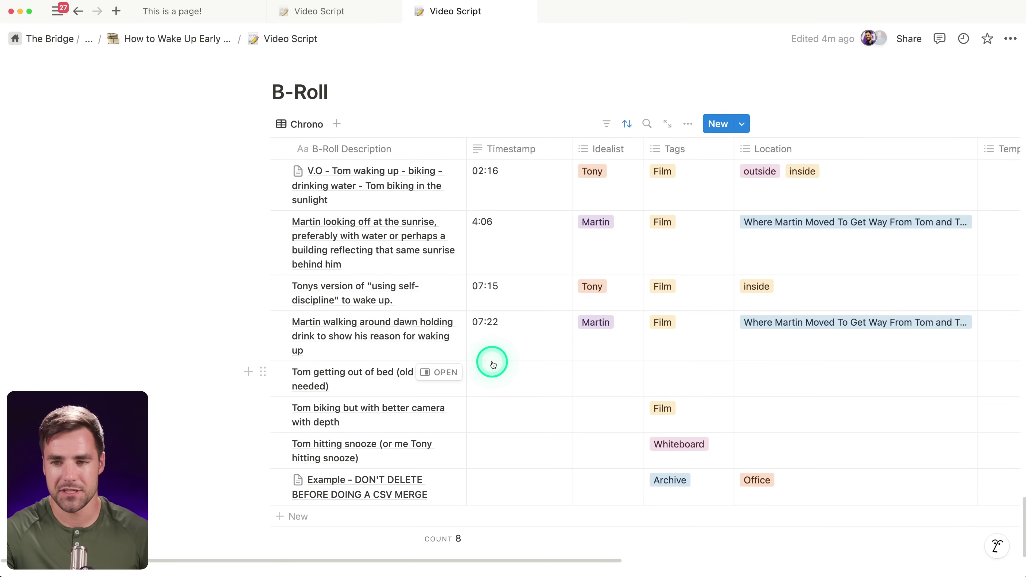
{"action": "scroll", "coordinate": [809, 95], "scroll_direction": "down", "scroll_amount": 1}
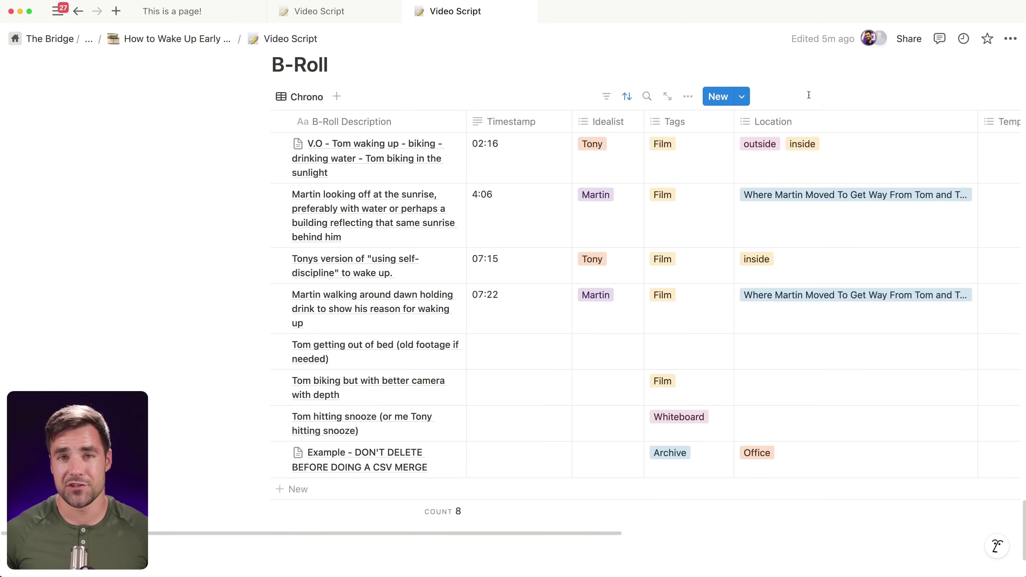